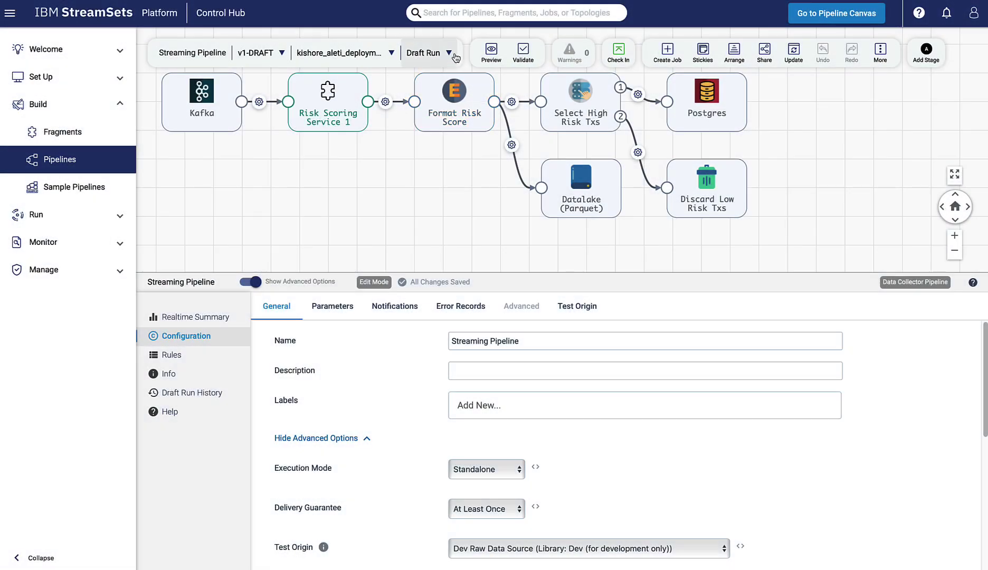
# Start the Streaming Pipeline draft run and check the Kafka stage's live metrics
pyautogui.click(449, 52)
pyautogui.click(437, 80)
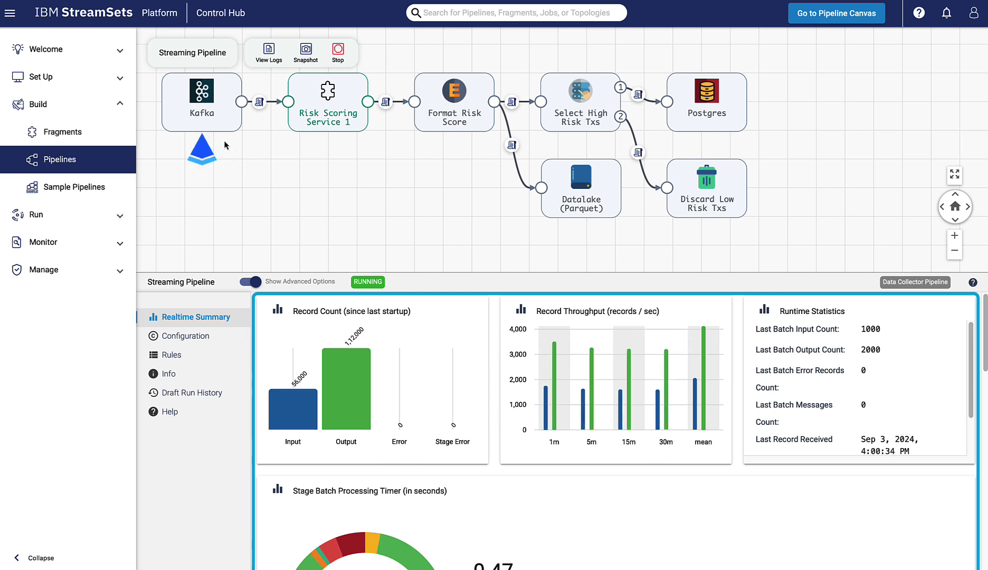
pyautogui.click(201, 108)
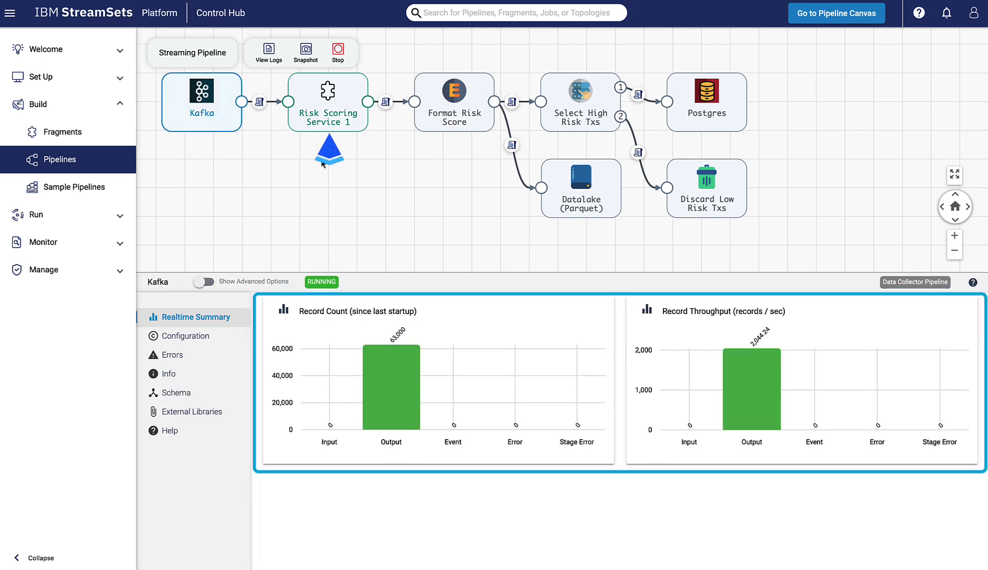
# Review live metrics for Risk Scoring, Format Risk Score, Datalake and selector stages, then the pipeline
pyautogui.click(324, 129)
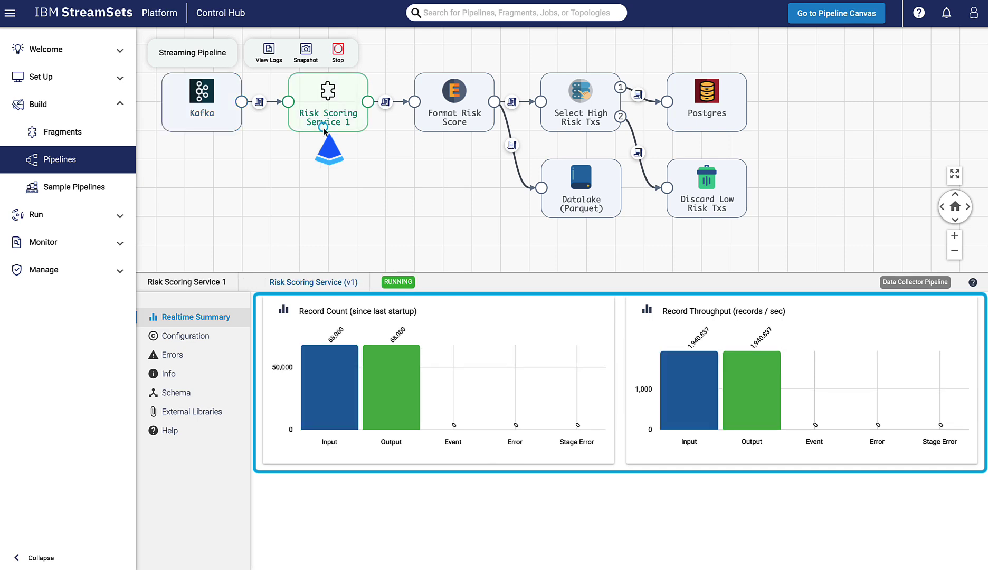
pyautogui.click(475, 122)
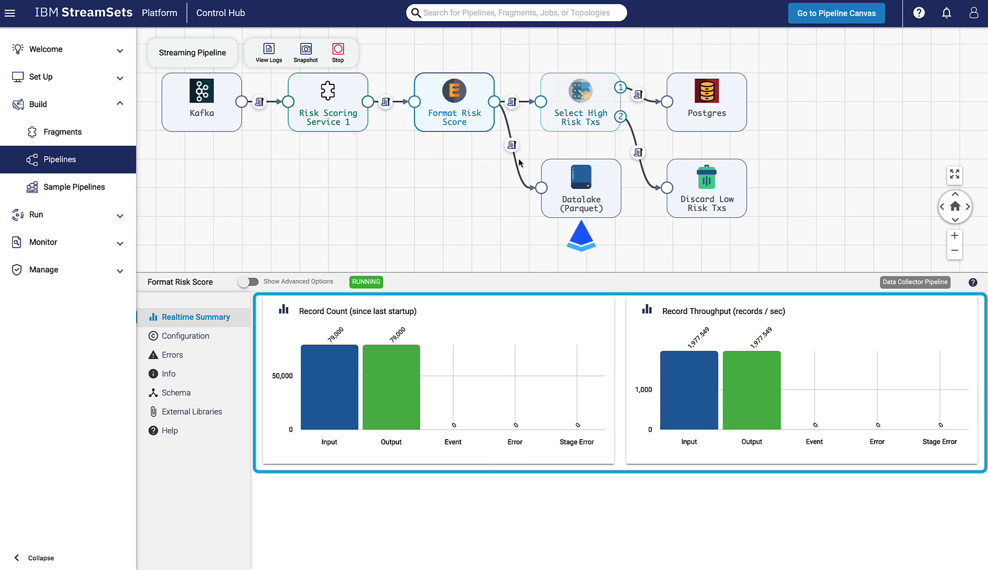
pyautogui.click(557, 178)
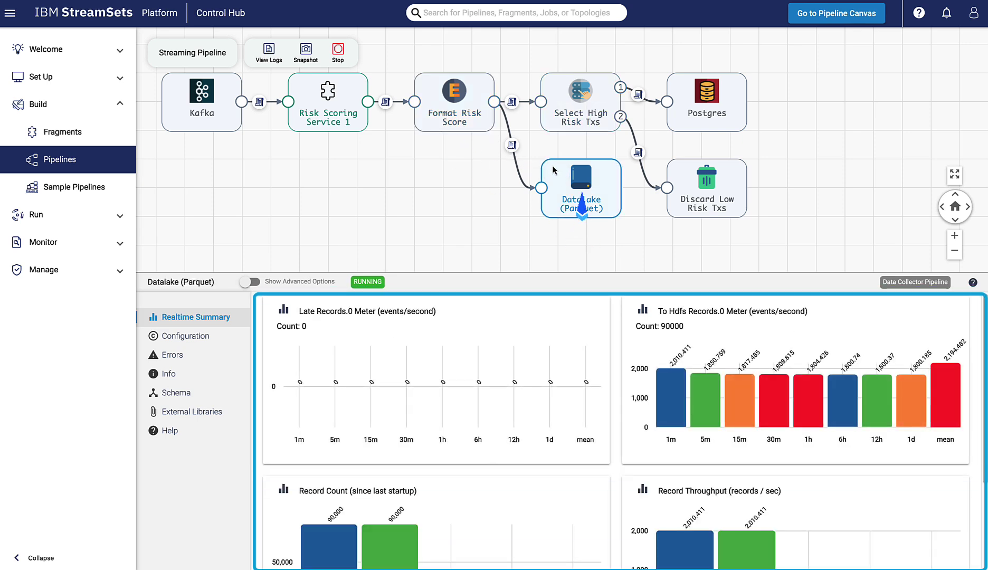
pyautogui.click(546, 126)
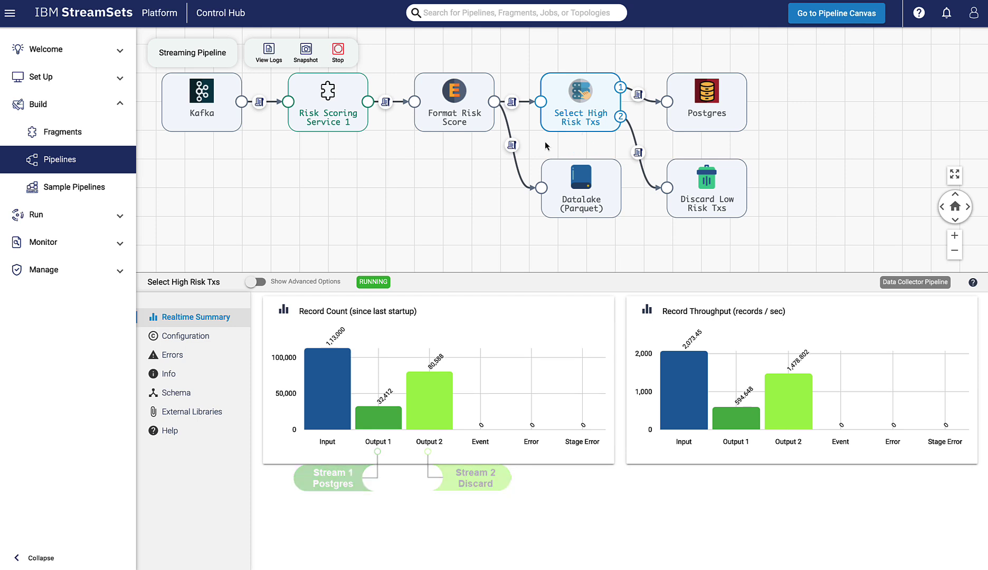
pyautogui.click(457, 184)
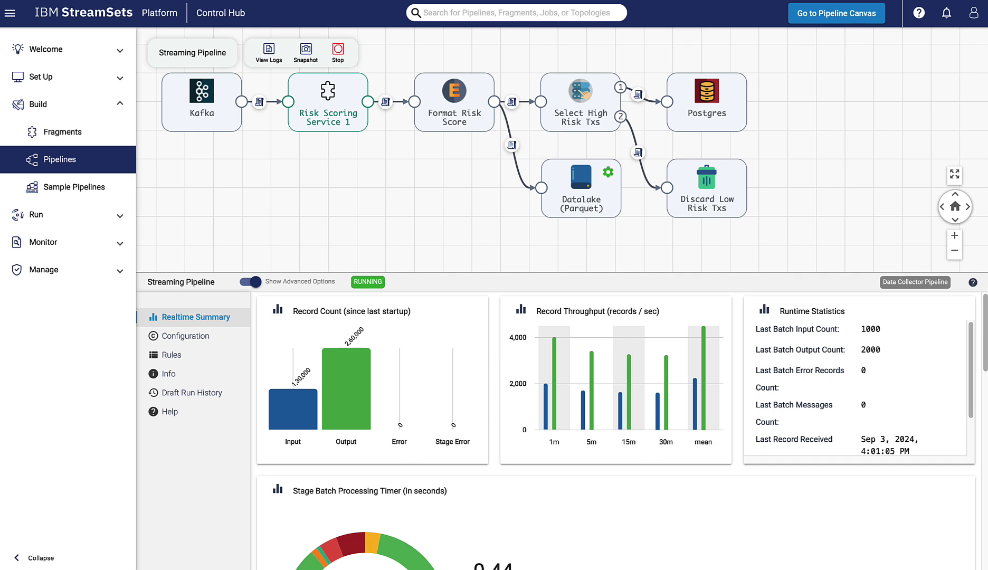
pyautogui.scroll(-3, 610, 433)
pyautogui.scroll(-3, 610, 433)
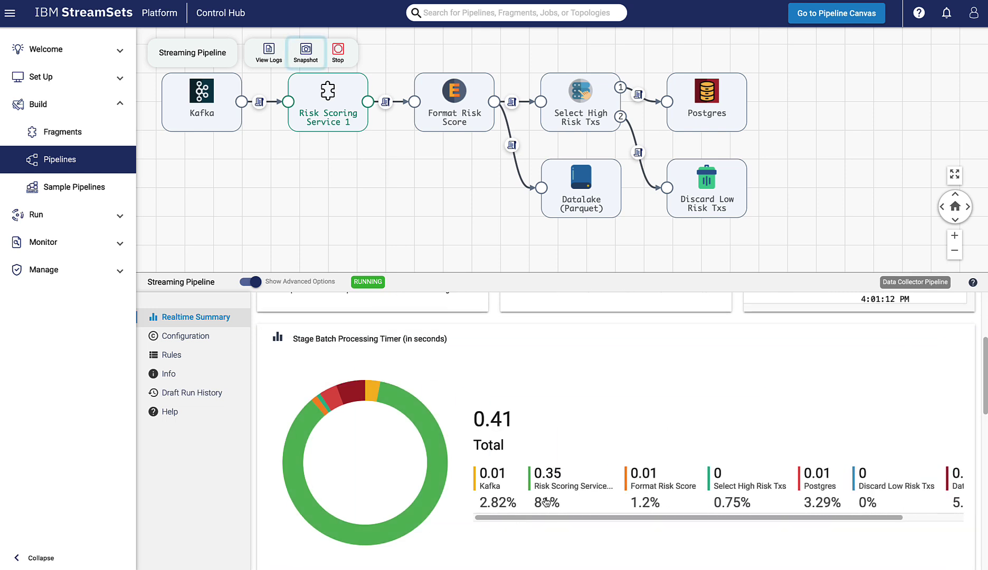
# Capture a snapshot of live records and inspect the Kafka record's header details
pyautogui.click(306, 53)
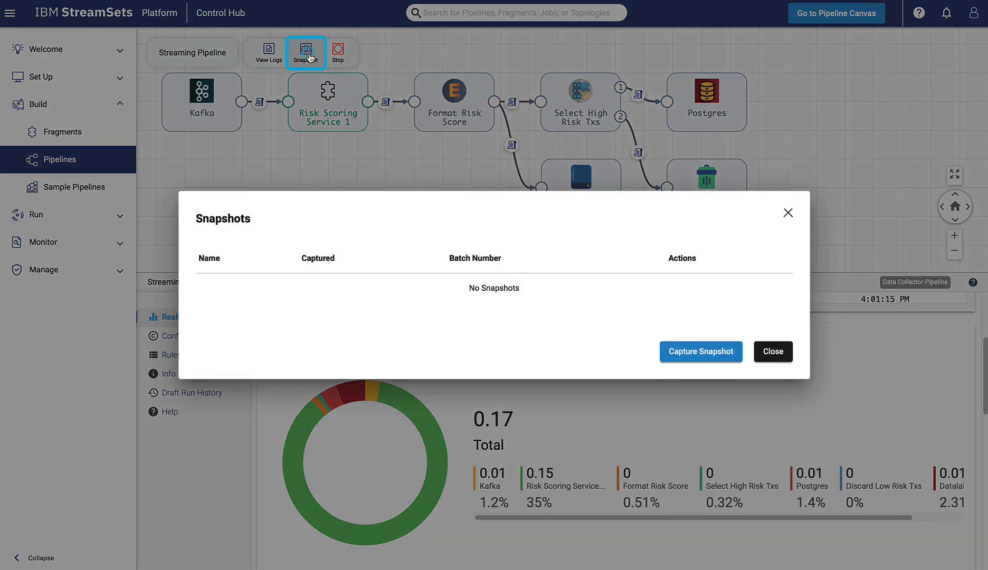
pyautogui.click(700, 350)
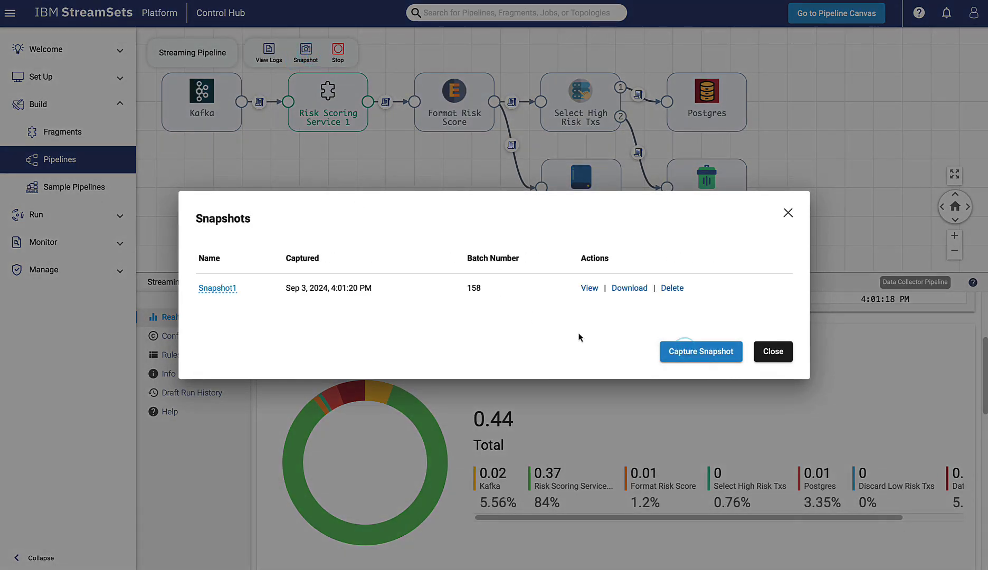
pyautogui.click(592, 289)
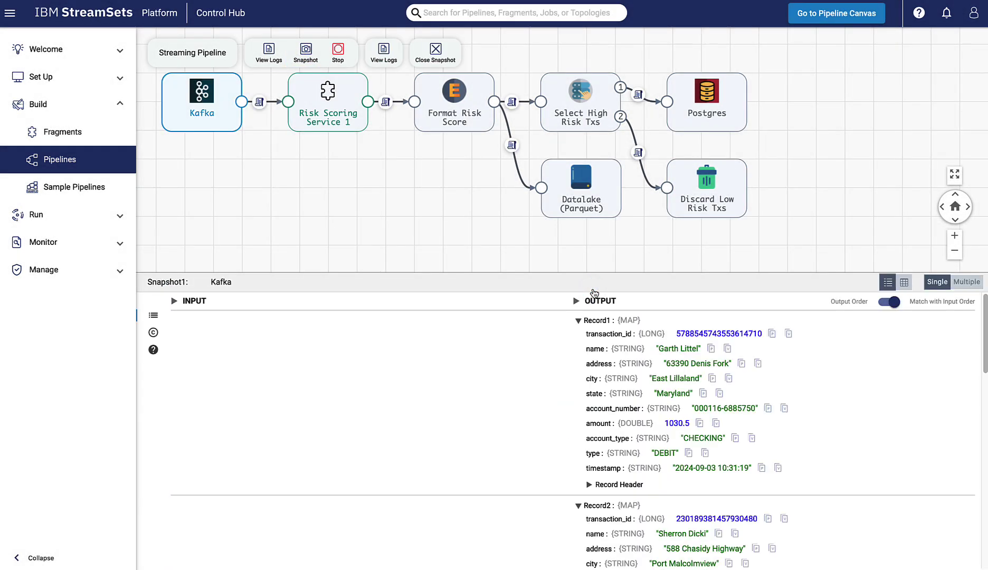
pyautogui.click(589, 484)
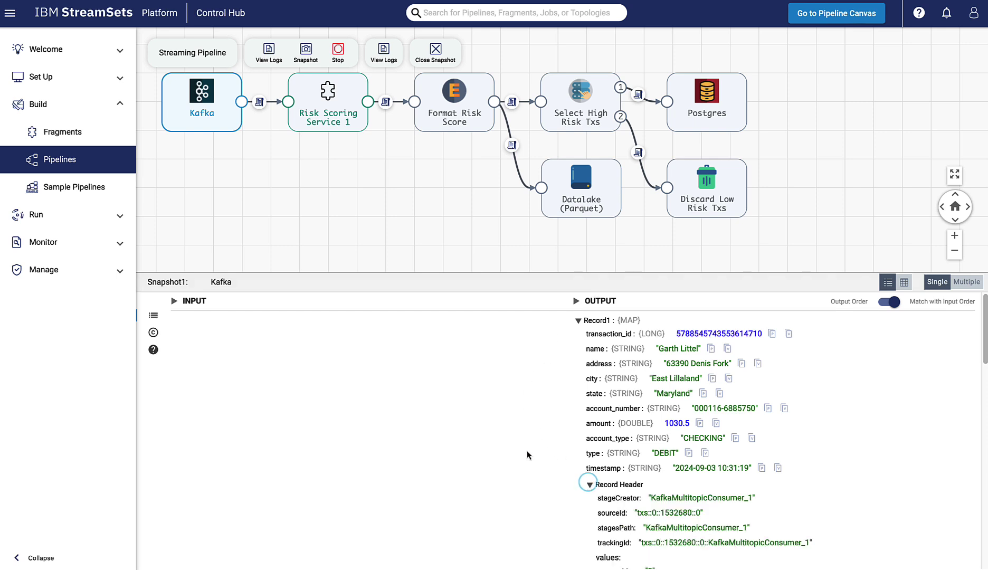
pyautogui.scroll(-3, 528, 455)
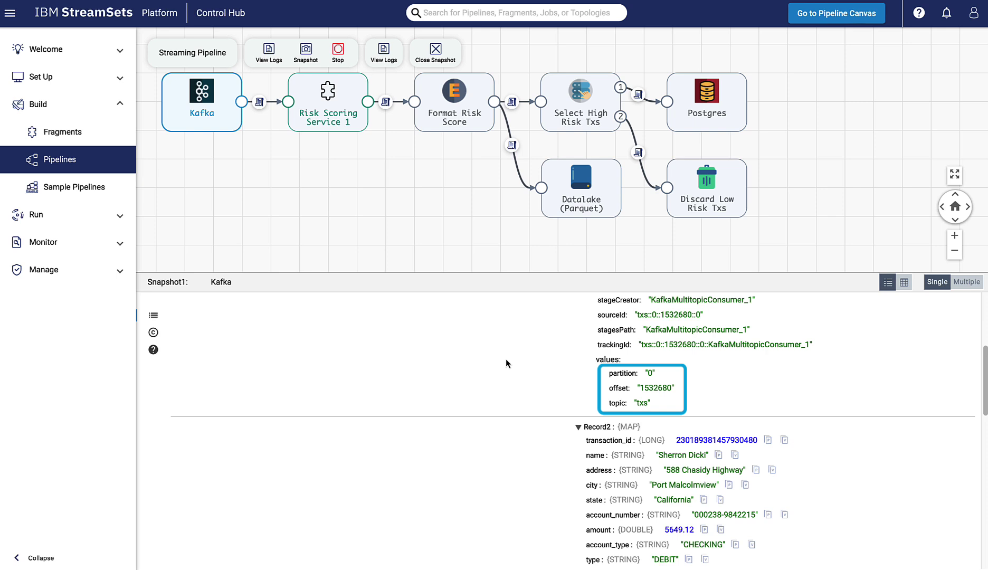
pyautogui.scroll(1, 506, 363)
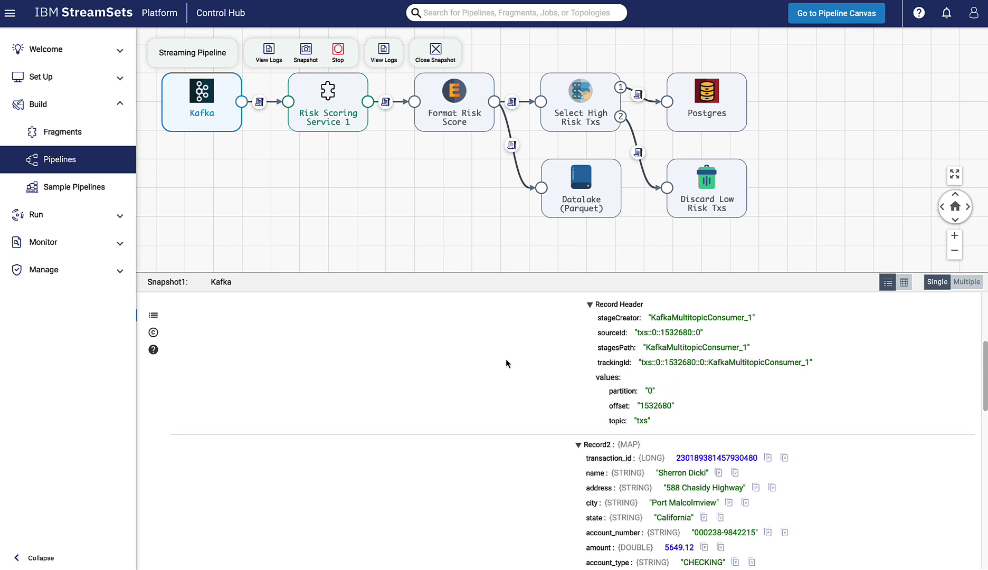
pyautogui.scroll(2, 506, 363)
pyautogui.scroll(2, 506, 363)
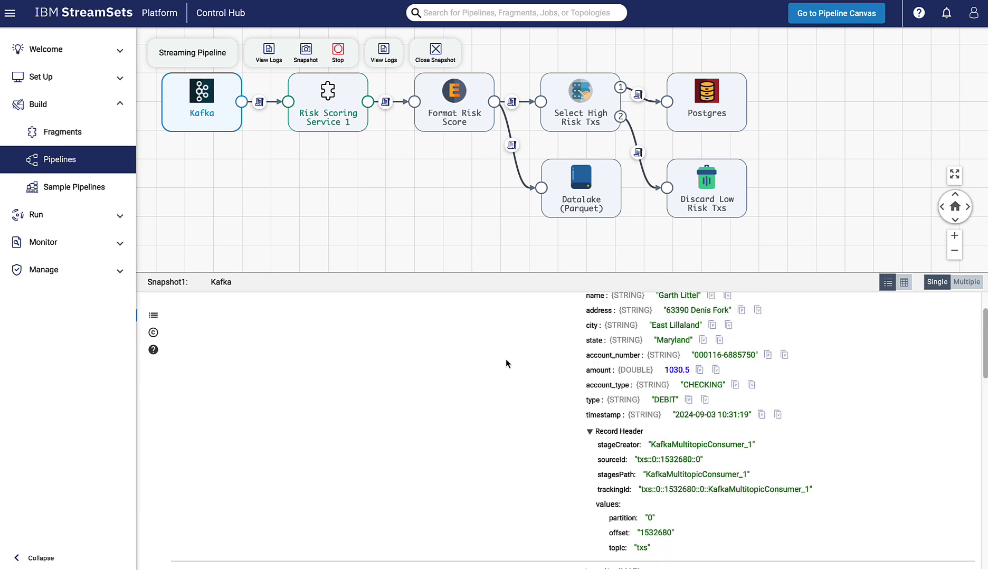
pyautogui.scroll(2, 506, 363)
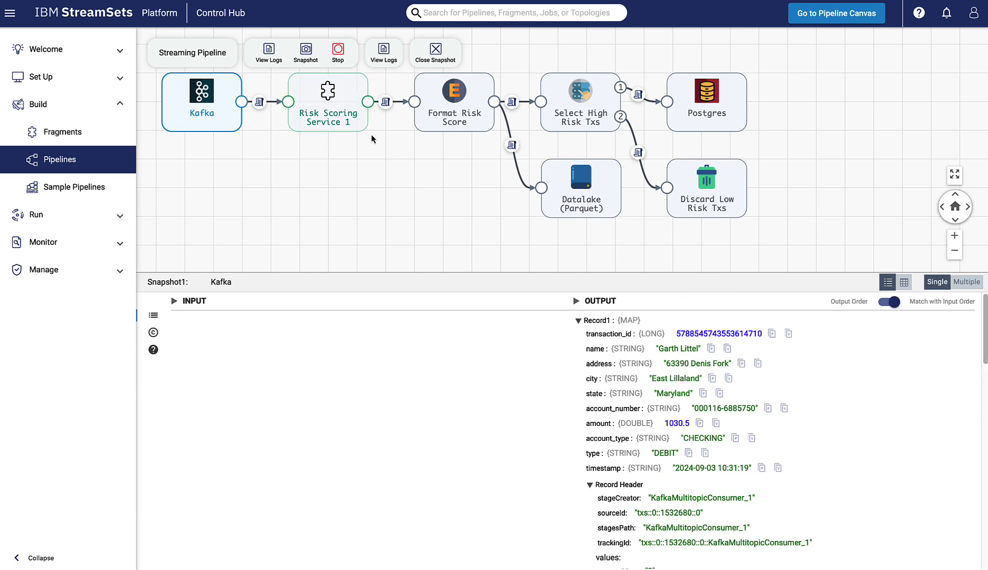
# Trace snapshot records through risk scoring, formatting, the selector and Postgres, then close the snapshot
pyautogui.click(292, 124)
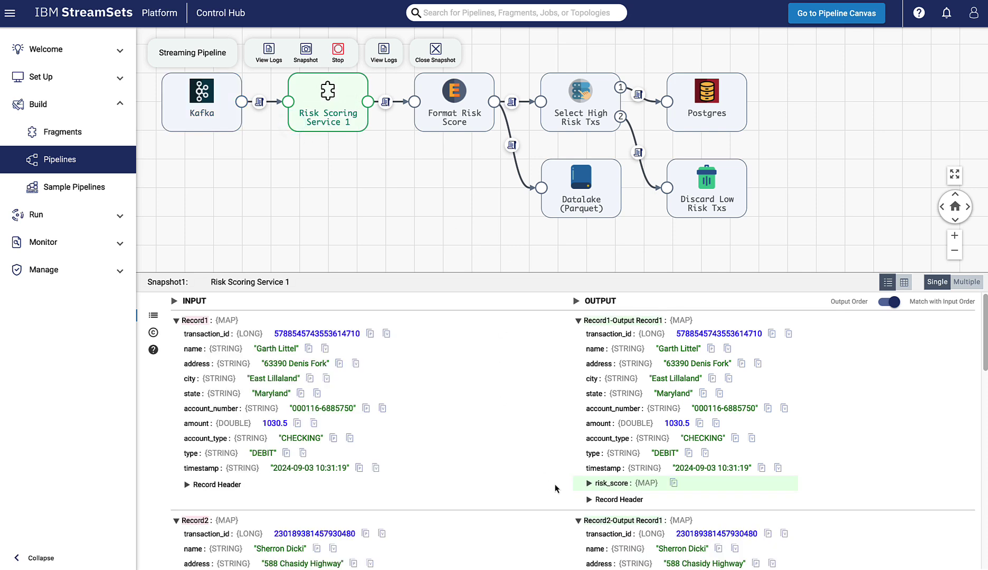
pyautogui.click(587, 483)
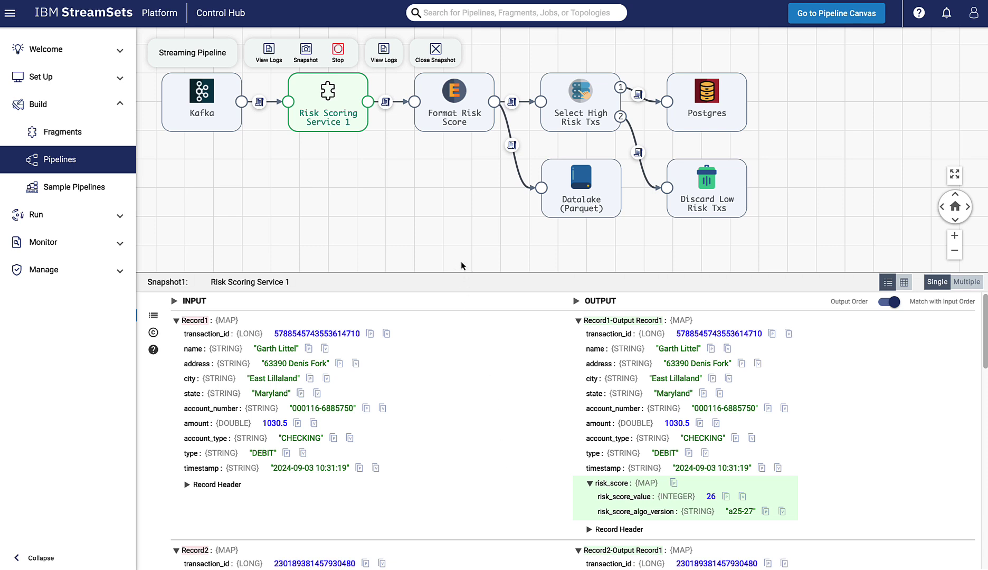
pyautogui.click(431, 122)
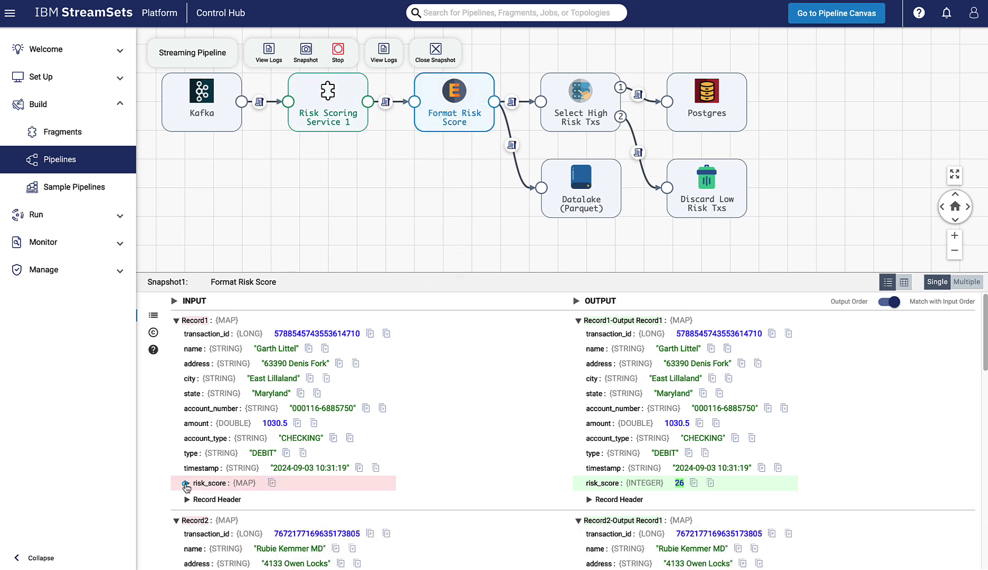
pyautogui.click(186, 483)
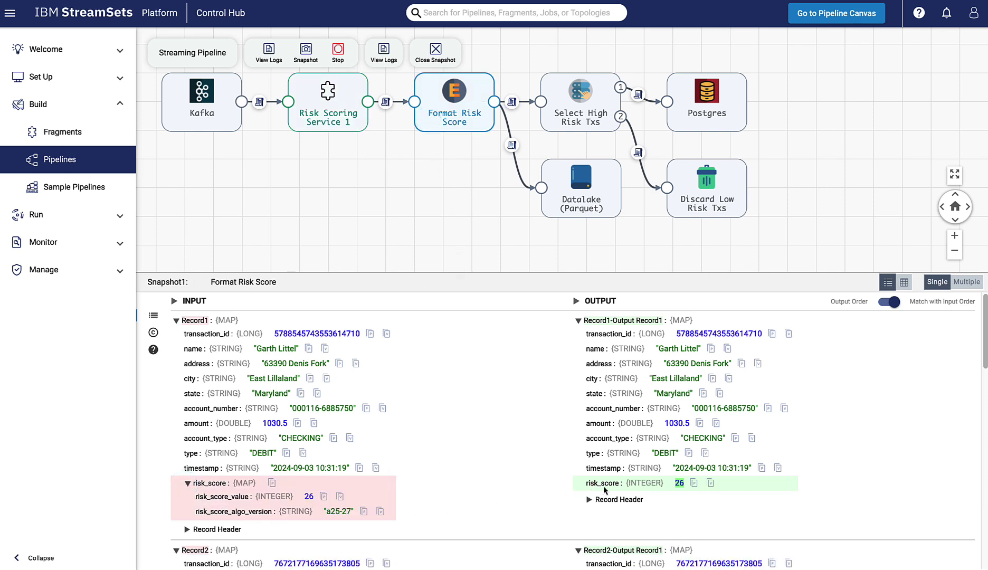
pyautogui.click(560, 127)
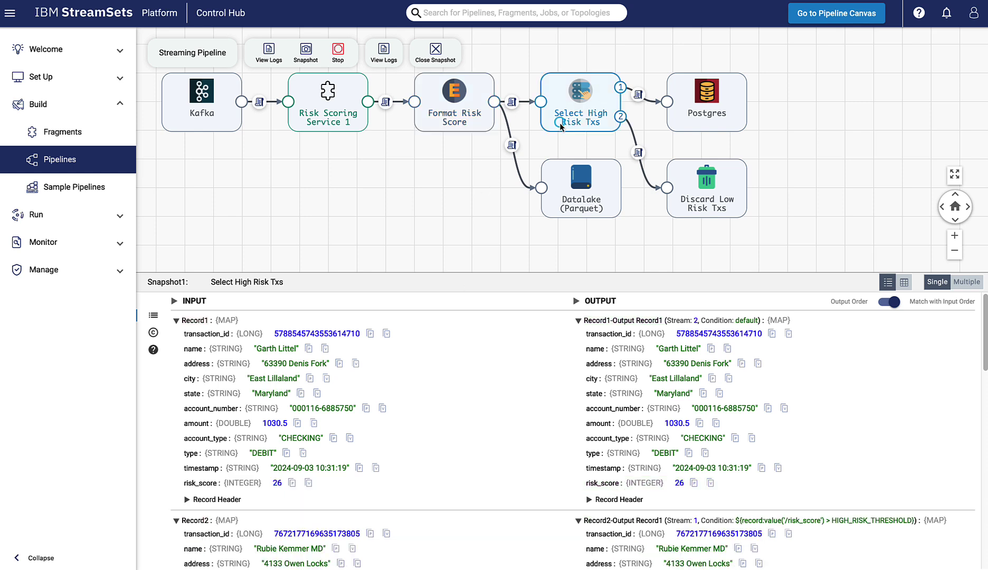
pyautogui.click(682, 126)
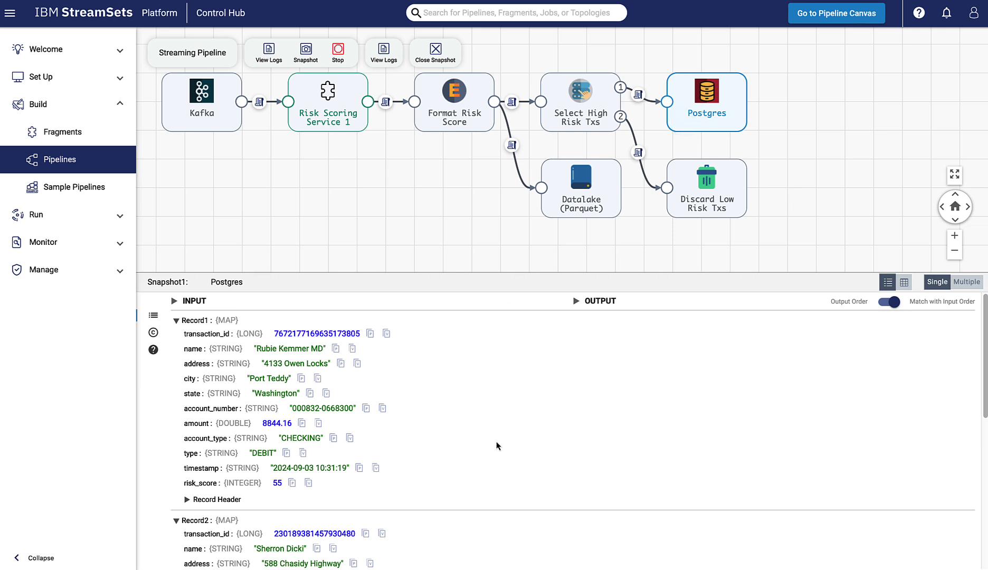
pyautogui.scroll(-3, 497, 445)
pyautogui.scroll(-3, 497, 446)
pyautogui.scroll(-3, 463, 448)
pyautogui.scroll(-2, 417, 452)
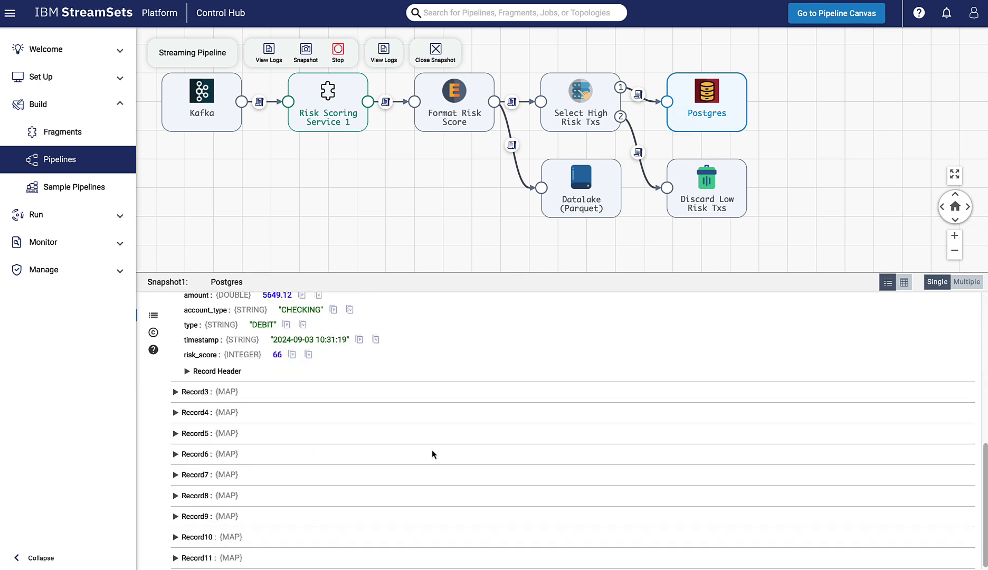
pyautogui.click(176, 392)
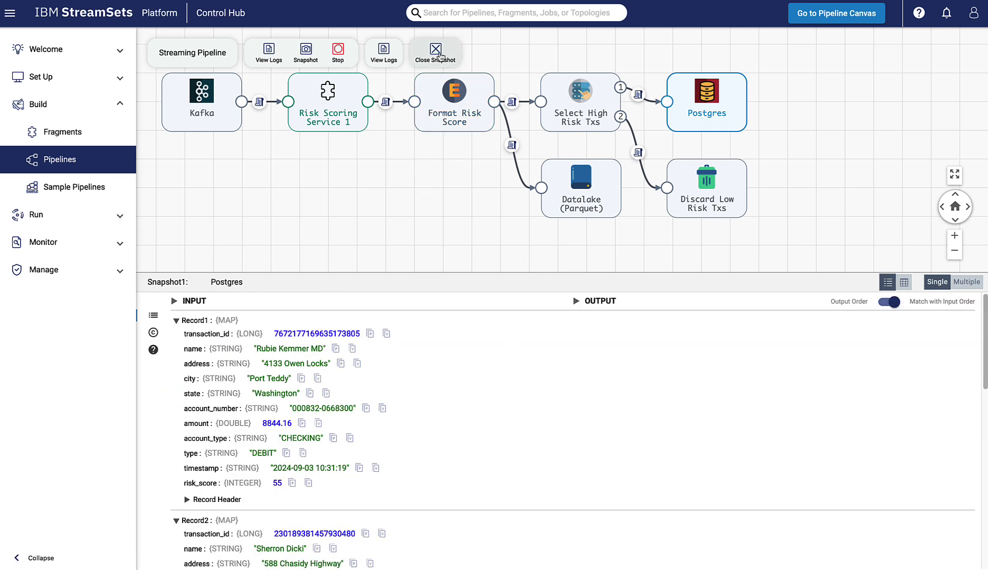
pyautogui.click(435, 53)
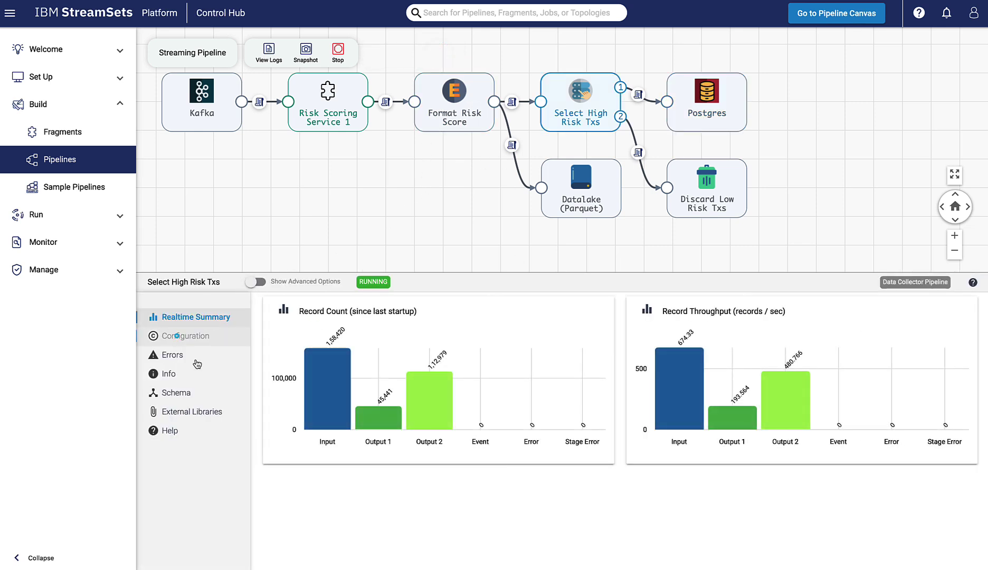
# Check the selector's risk_score vs HIGH_RISK_THRESHOLD condition and the pipeline parameter of 50
pyautogui.click(185, 335)
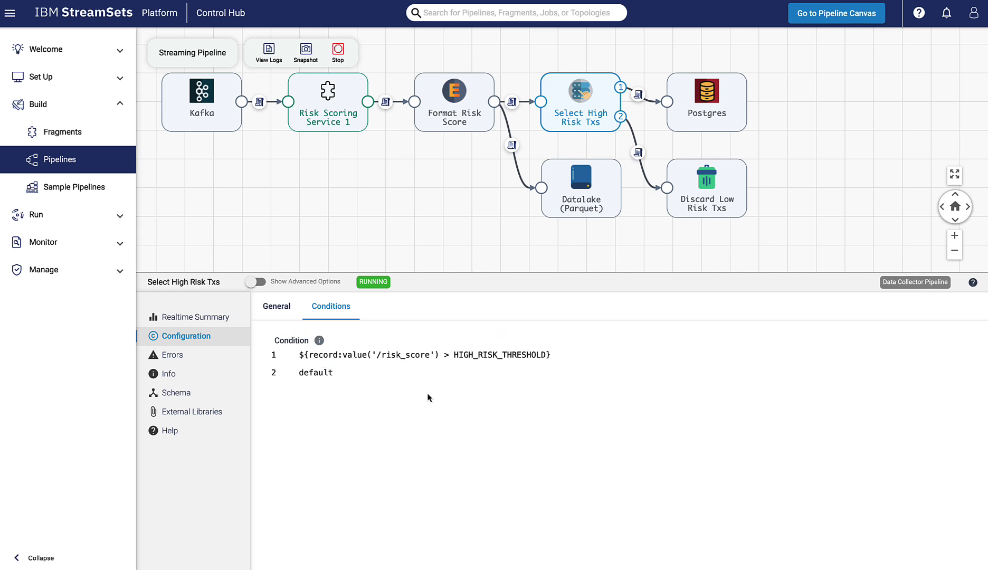
pyautogui.click(437, 208)
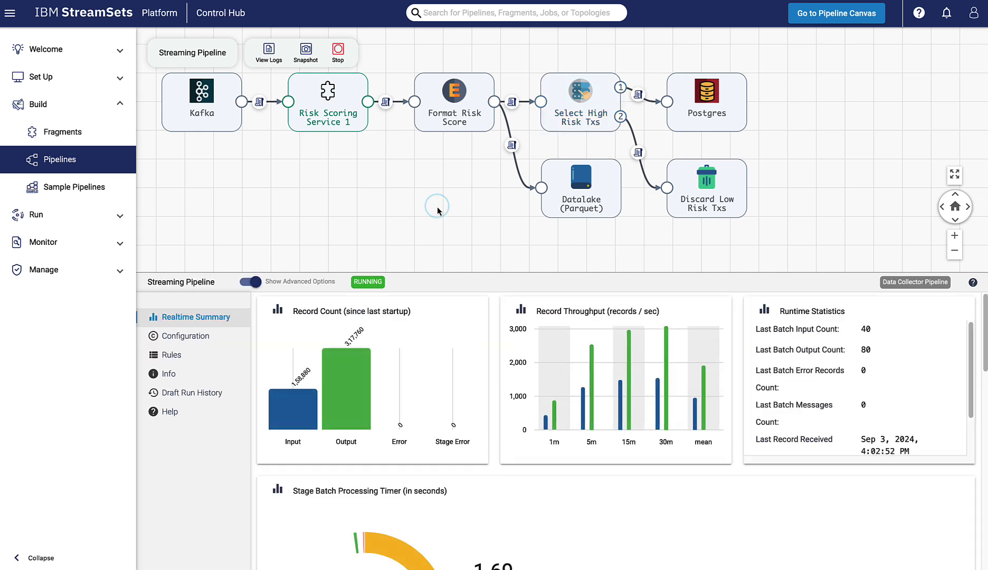
pyautogui.click(186, 336)
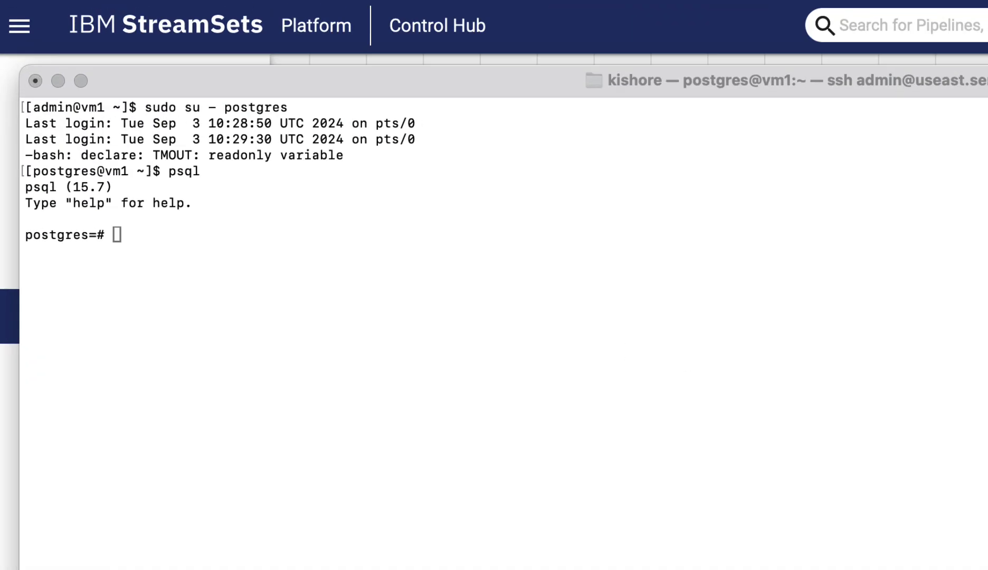
pyautogui.write('s')
pyautogui.write('elect count ')
pyautogui.write('(*) from financial_transactions;')
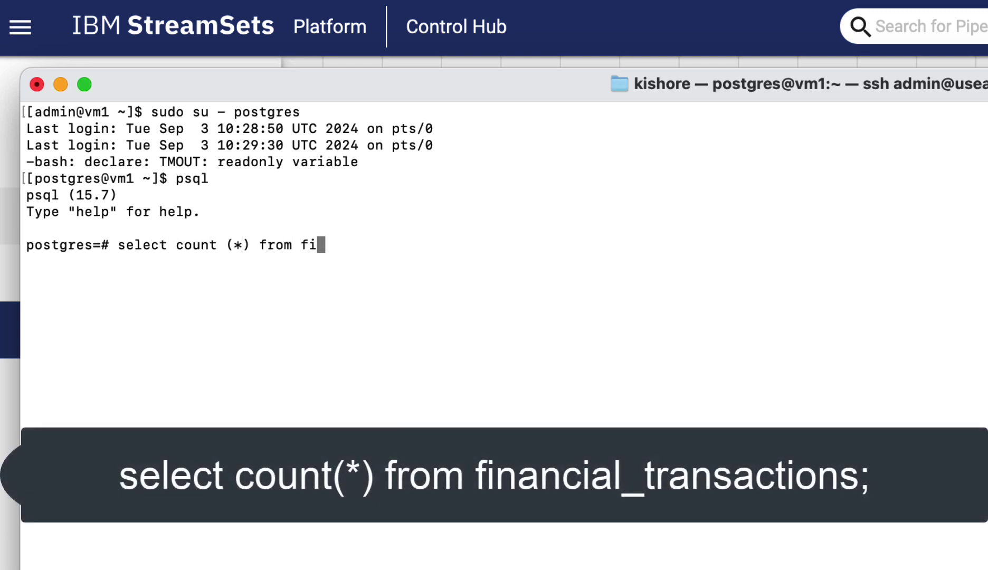
# Run the row count query twice, then list 20 transactions in psql
pyautogui.press('Return')
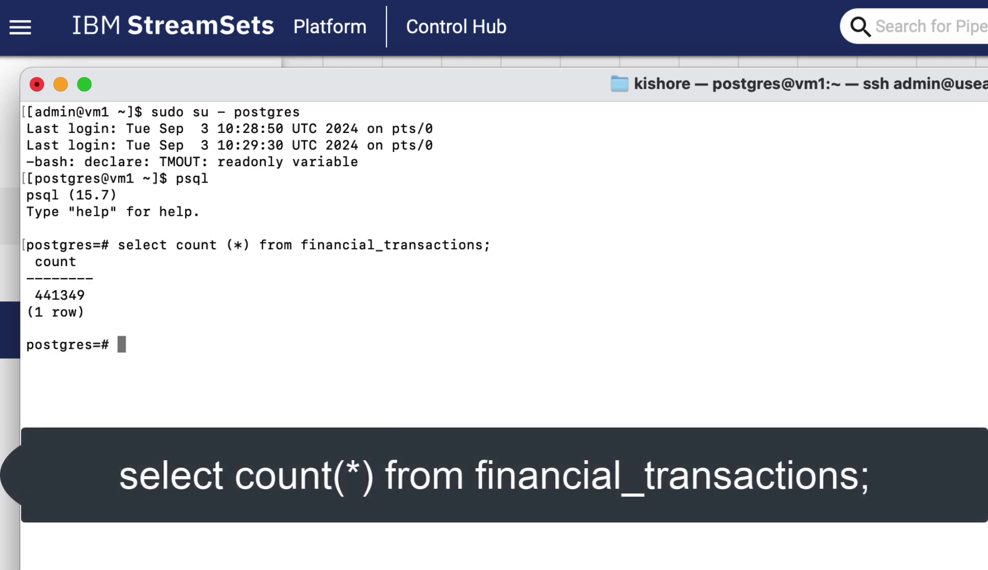
pyautogui.press('Up')
pyautogui.press('Return')
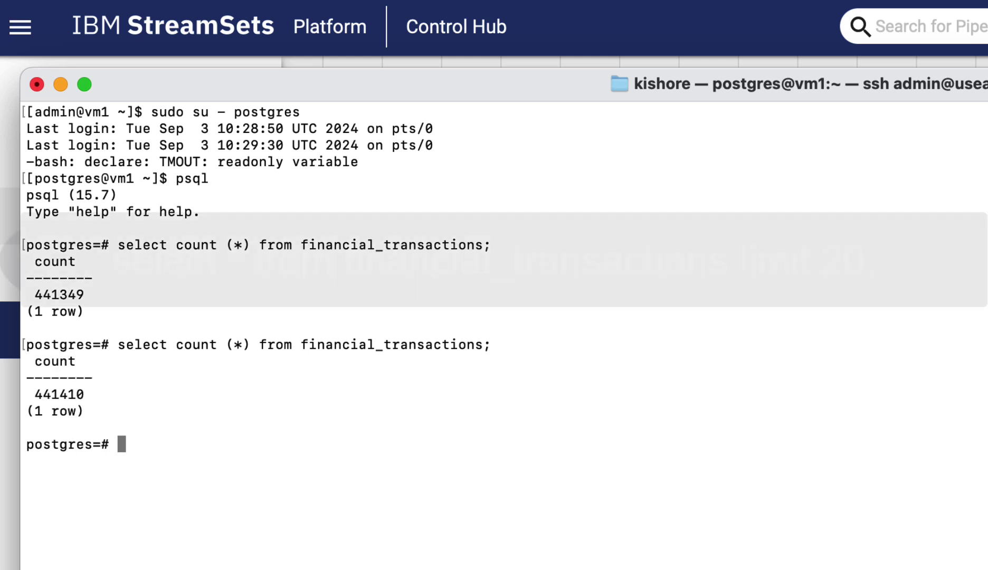
pyautogui.write('selec')
pyautogui.write('t * from financial_transactions limit 20;')
pyautogui.press('Return')
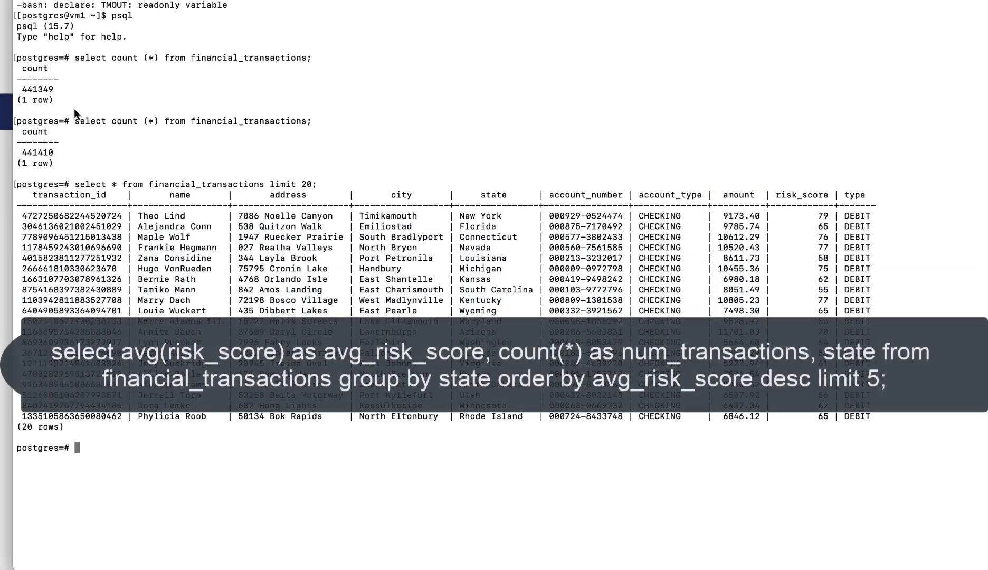
pyautogui.write('select   avg(risk_score) as avg_risk_score,   count(*) as num_transactions,   state from financial_transactions group by state order by avg_risk_score desc limit 5;')
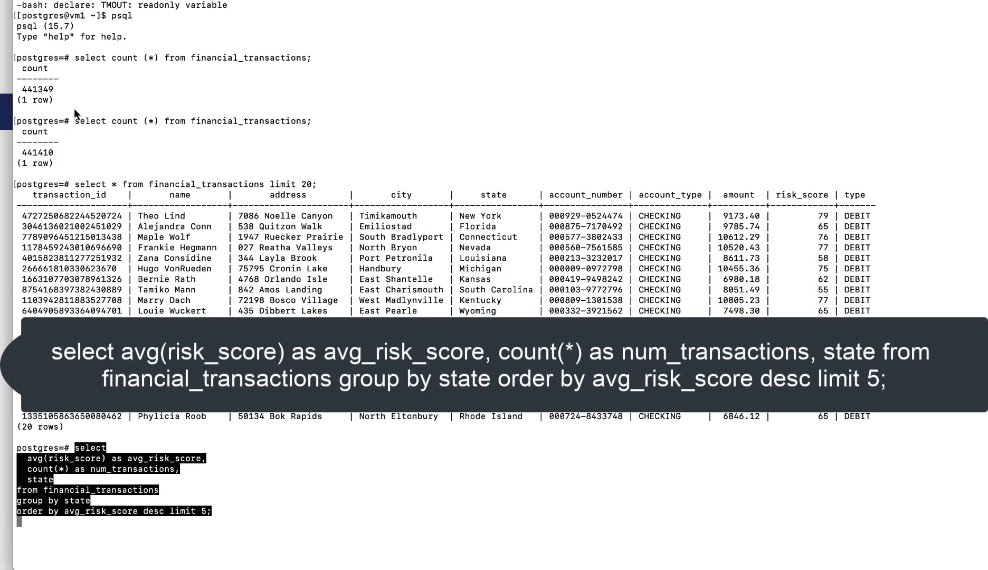
# Run the average risk score by state query three times, then hide the terminal
pyautogui.press('Return')
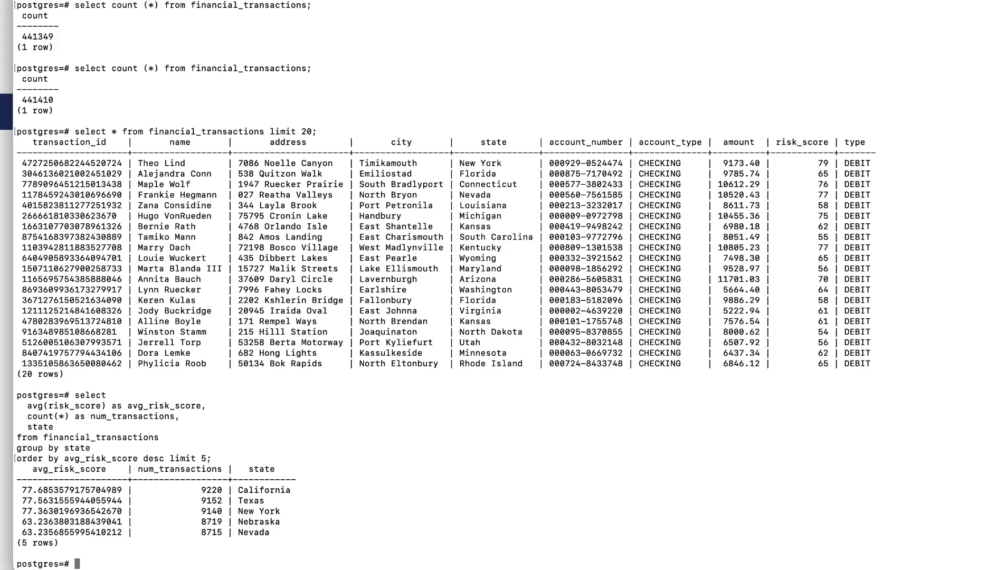
pyautogui.press('Up')
pyautogui.press('Return')
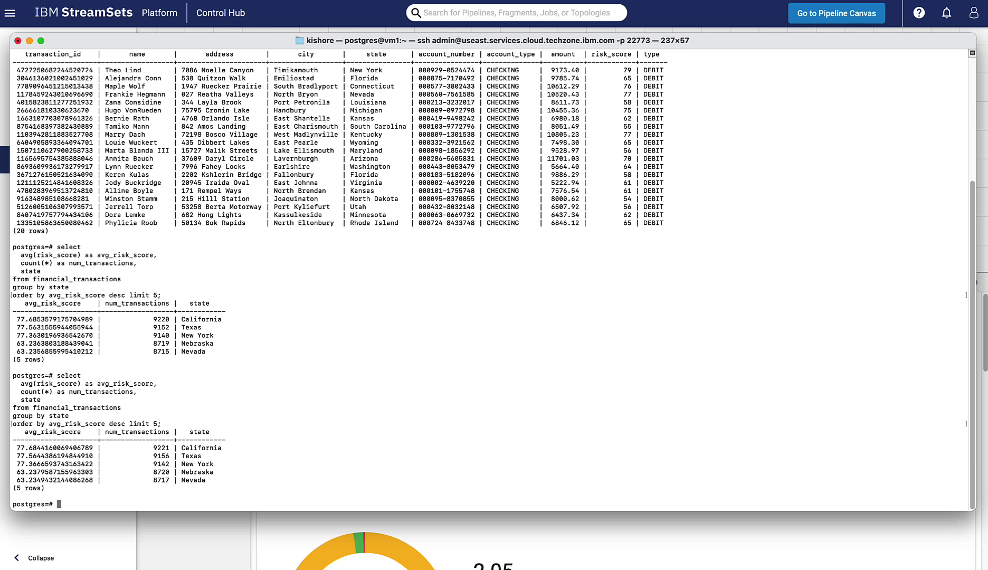
pyautogui.press('Up')
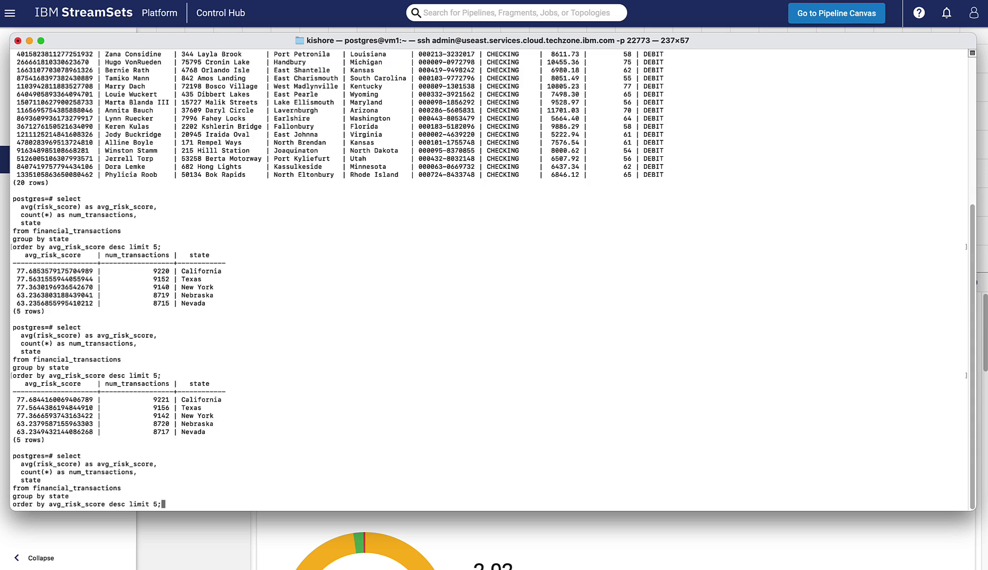
pyautogui.press('Return')
pyautogui.press('super+Tab')
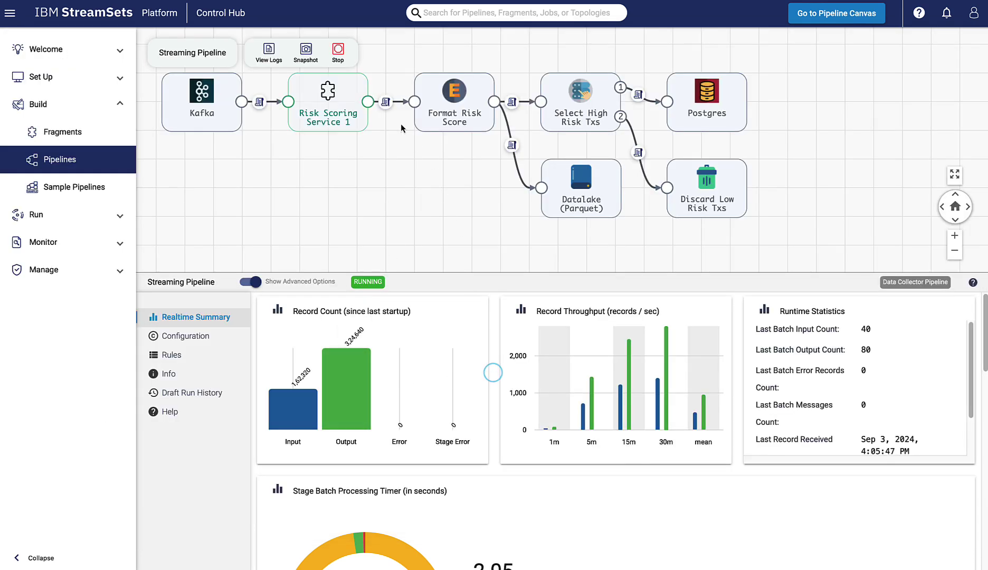
# Stop the Streaming Pipeline draft run and confirm in the Stop Draft Run dialog
pyautogui.click(337, 53)
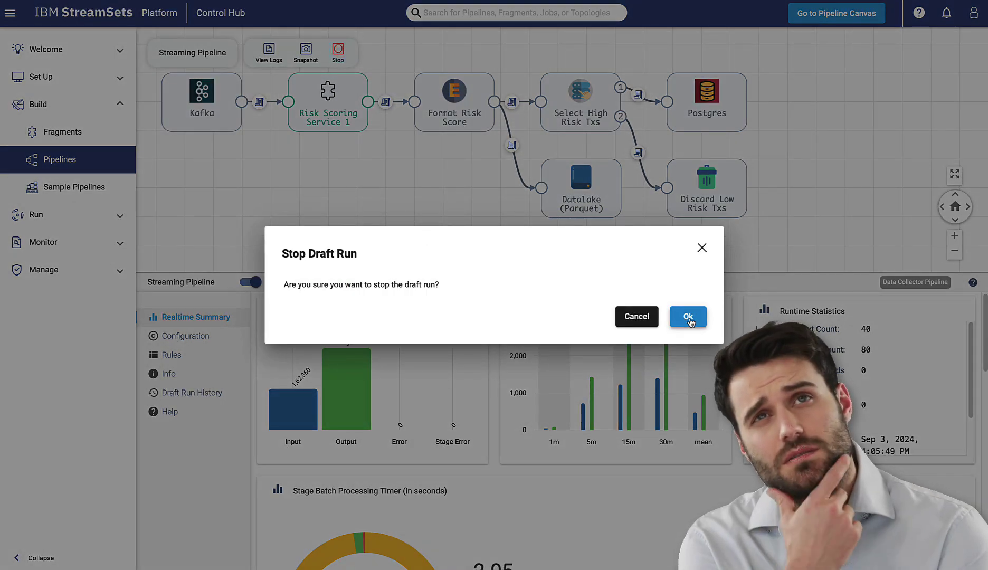
pyautogui.click(689, 317)
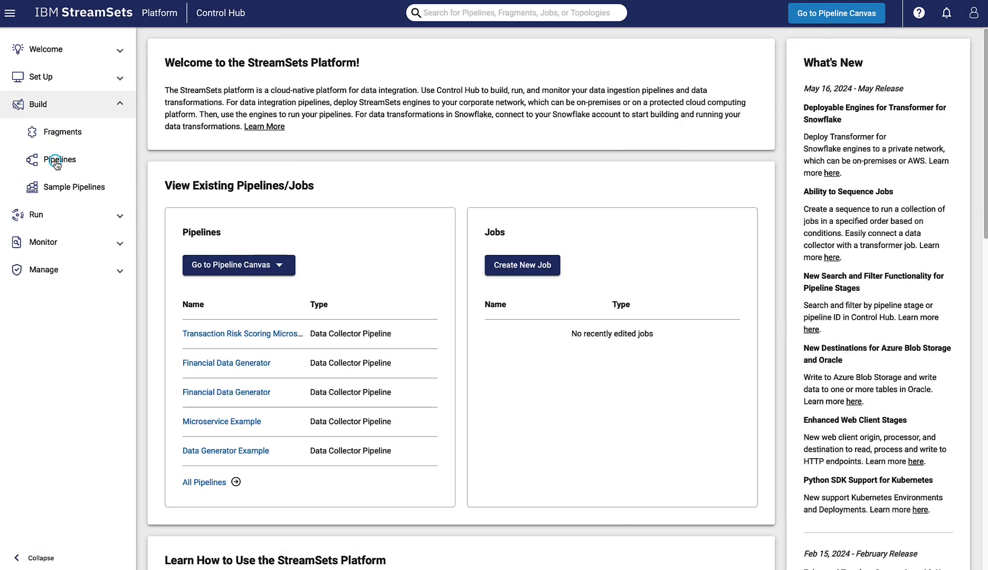
# Create a blank Data Collector pipeline named 'Streaming Pipeline' and open its canvas
pyautogui.click(57, 162)
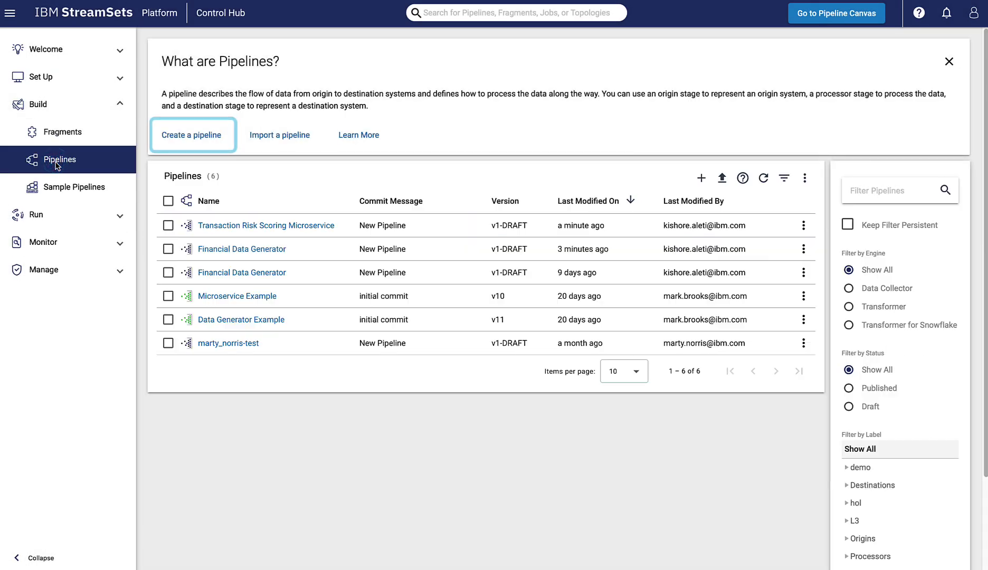
pyautogui.click(191, 137)
pyautogui.write('Streaming Pipeline')
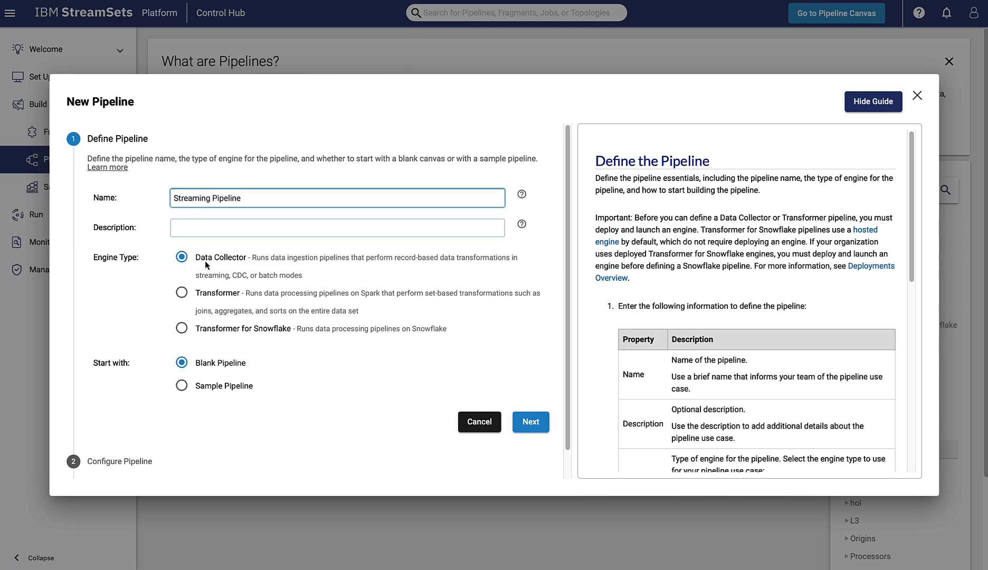
pyautogui.click(530, 422)
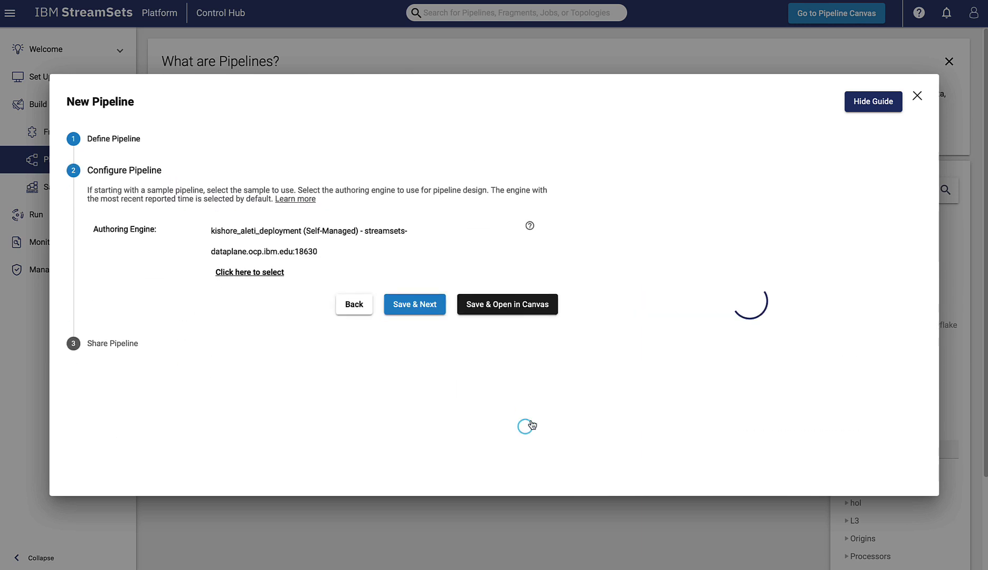
pyautogui.click(502, 306)
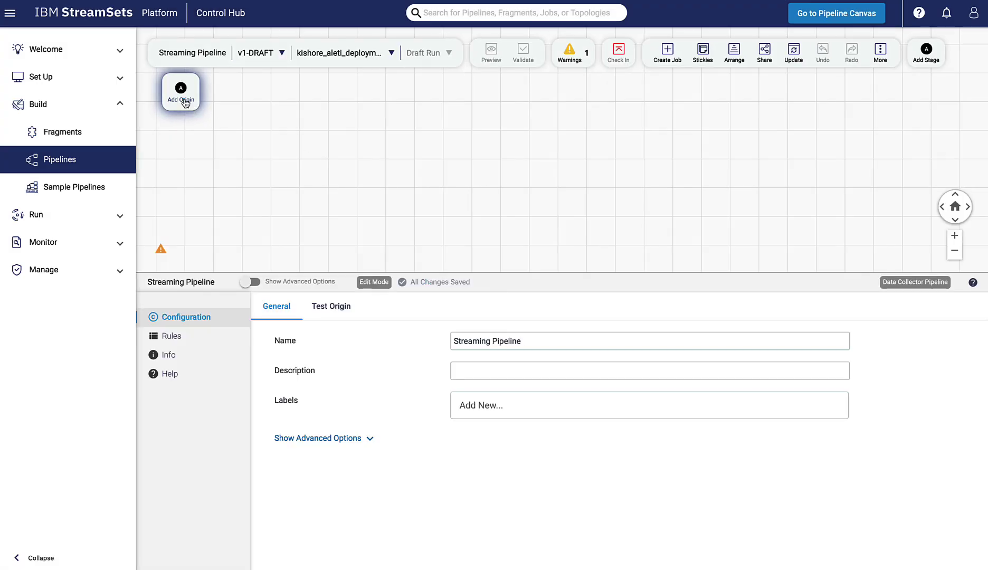
pyautogui.click(185, 102)
# Add a Kafka Multitopic Consumer origin and rename it to Kafka
pyautogui.click(209, 161)
pyautogui.write('kaf')
pyautogui.click(226, 207)
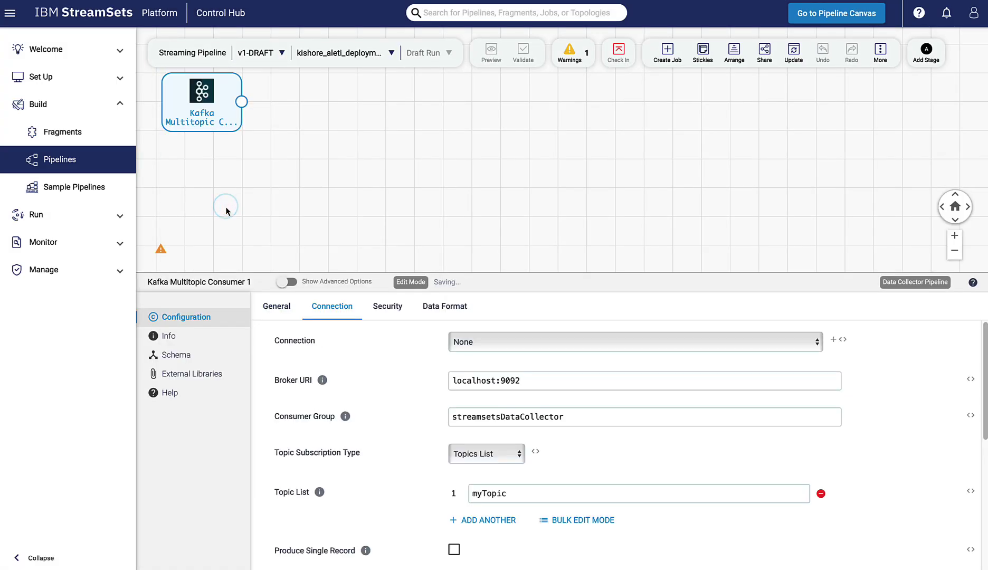
pyautogui.click(276, 306)
pyautogui.click(575, 340)
pyautogui.hotkey('ctrl', 'shift', 'Left')
pyautogui.hotkey('ctrl', 'shift', 'Left')
pyautogui.hotkey('ctrl', 'shift', 'Left')
pyautogui.press('BackSpace')
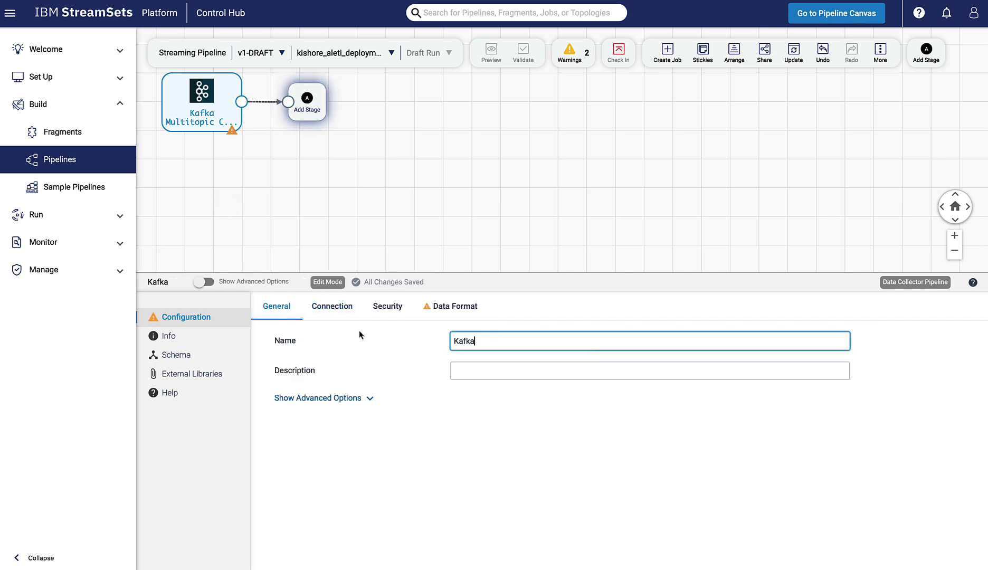
# Point the origin at the saved Kafka connection and replace myTopic with txs
pyautogui.click(332, 306)
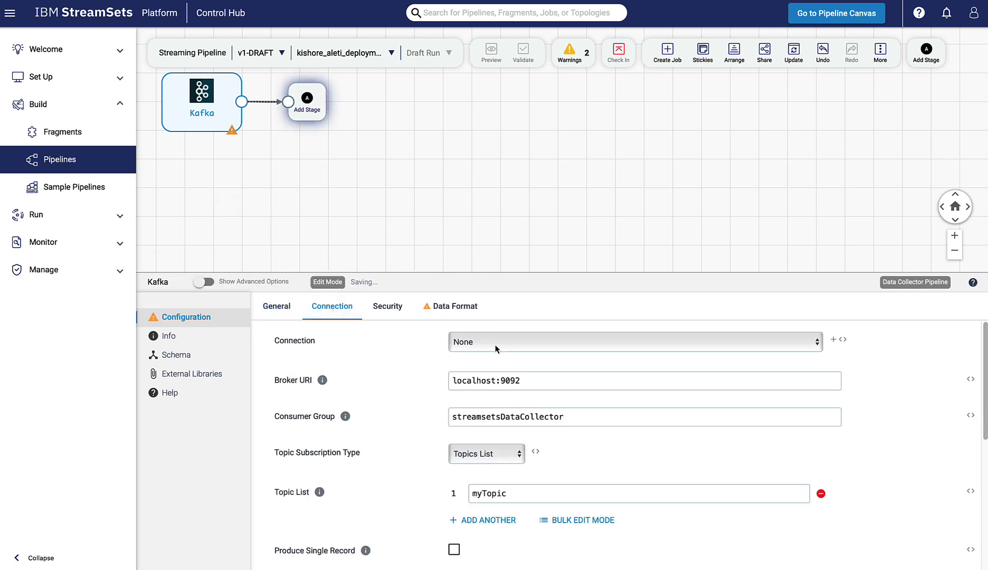
pyautogui.click(631, 339)
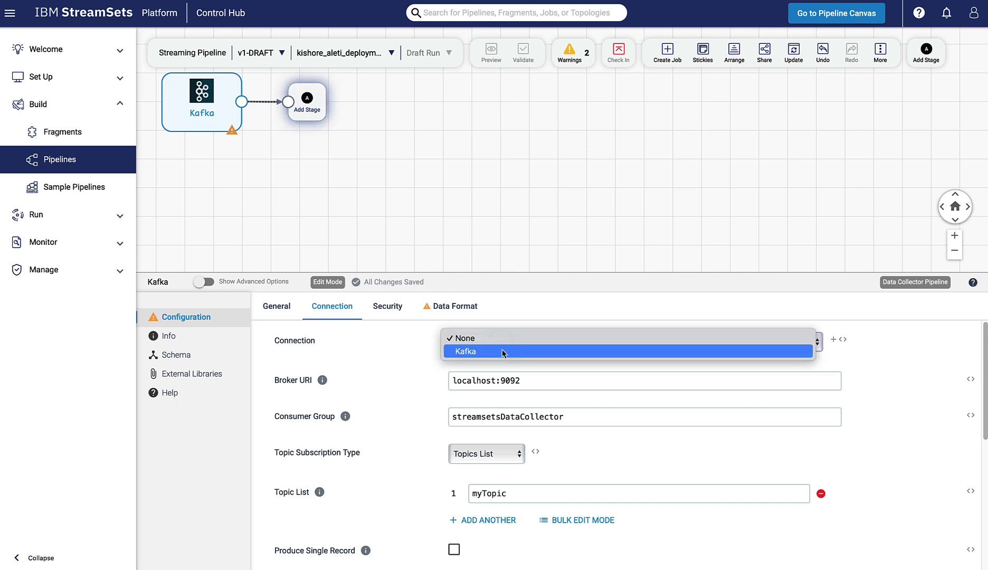
pyautogui.click(500, 352)
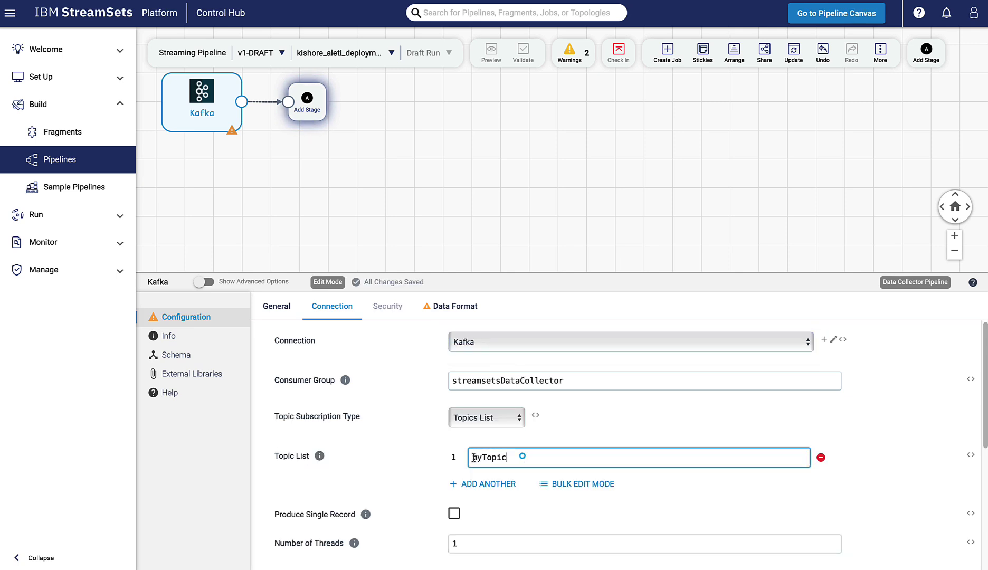
pyautogui.moveTo(524, 457); pyautogui.dragTo(452, 460)
pyautogui.write('txs')
# Set the Kafka origin's data format to JSON
pyautogui.click(459, 308)
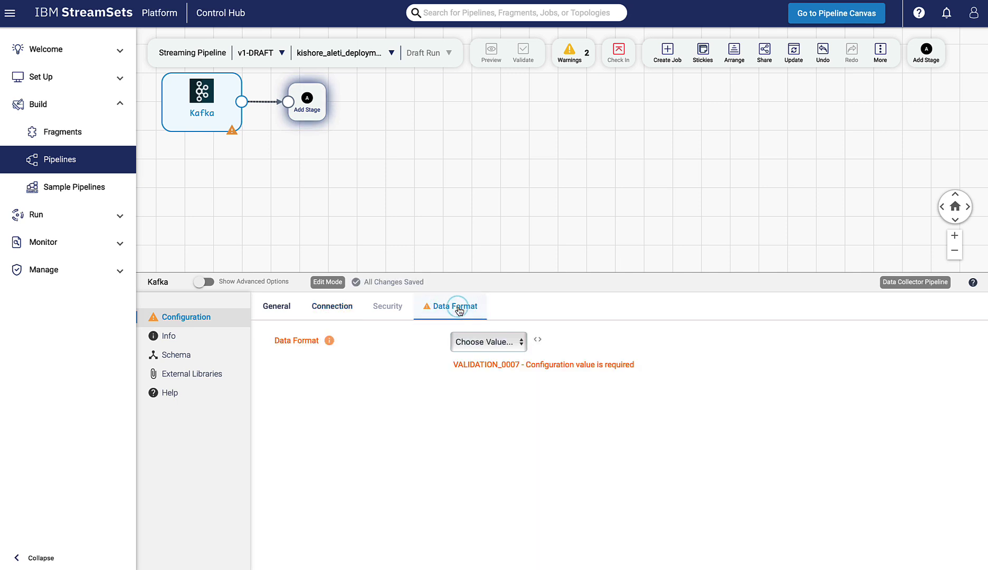
pyautogui.click(479, 340)
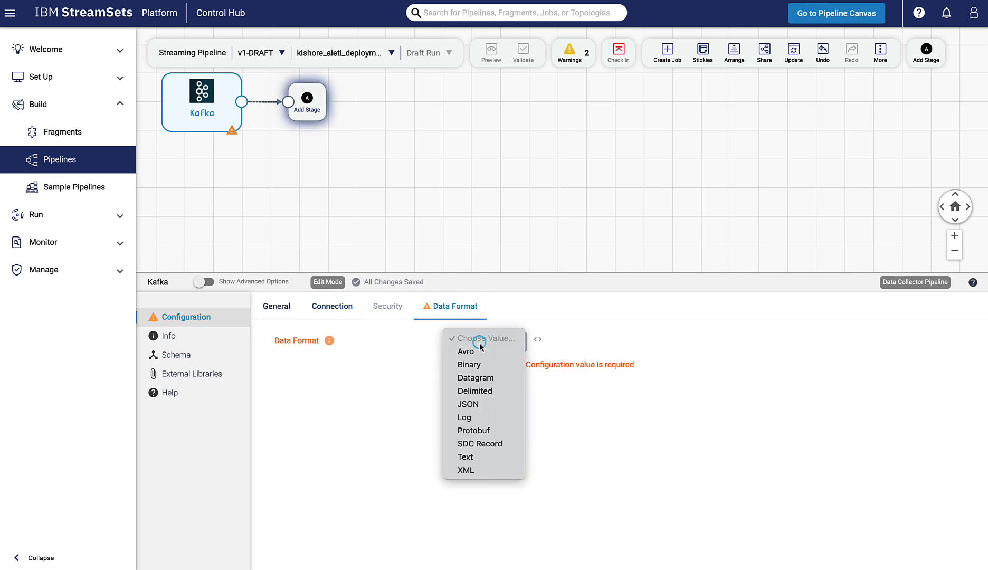
pyautogui.click(467, 404)
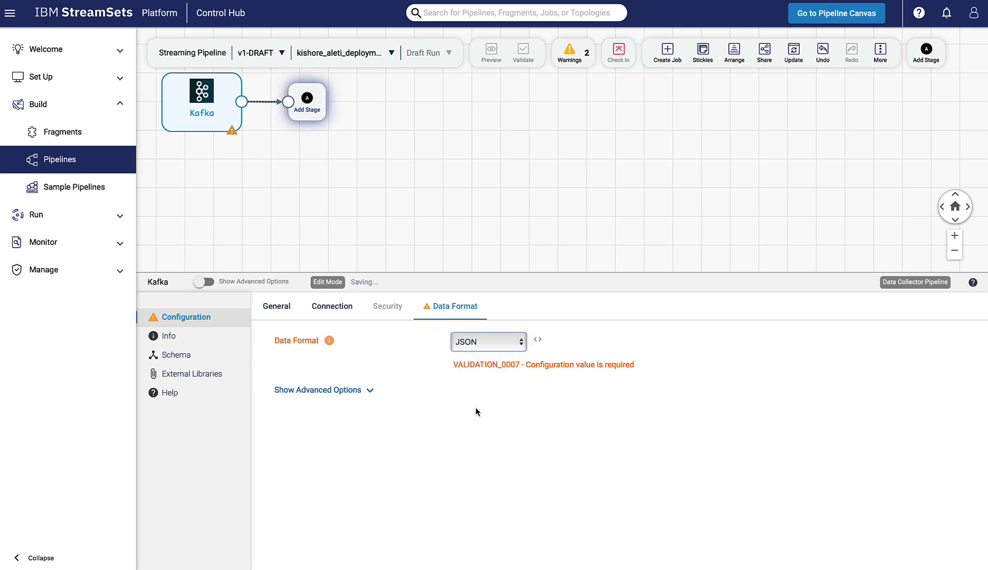
# Run a preview with record/field headers and pipeline lifecycle events enabled
pyautogui.click(491, 53)
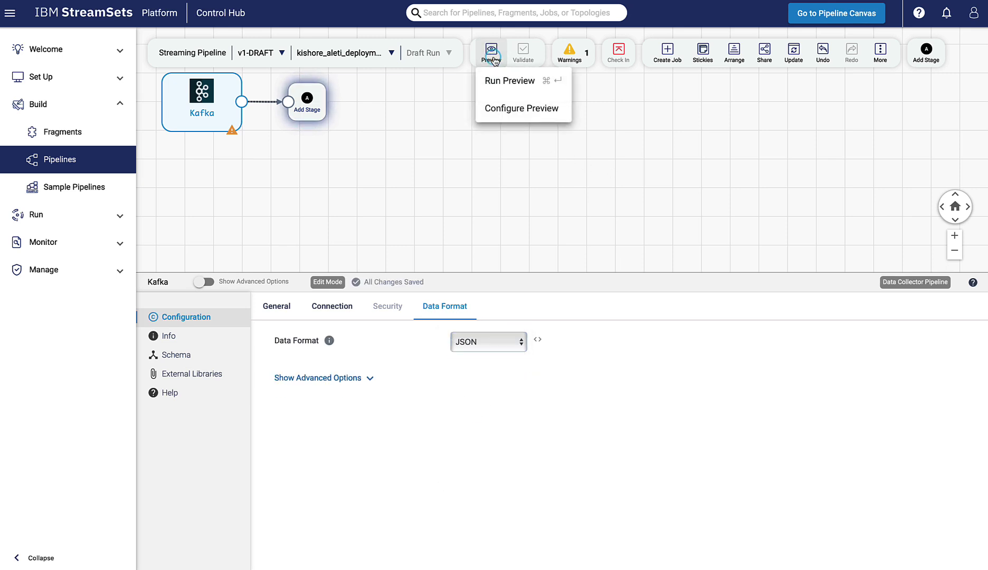
pyautogui.click(509, 108)
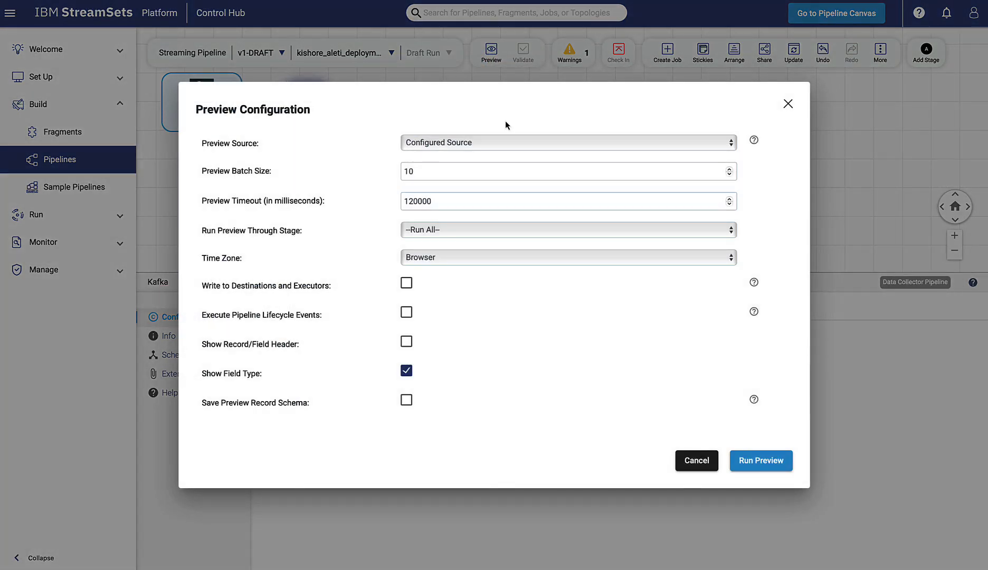
pyautogui.click(407, 342)
pyautogui.click(407, 313)
pyautogui.click(761, 460)
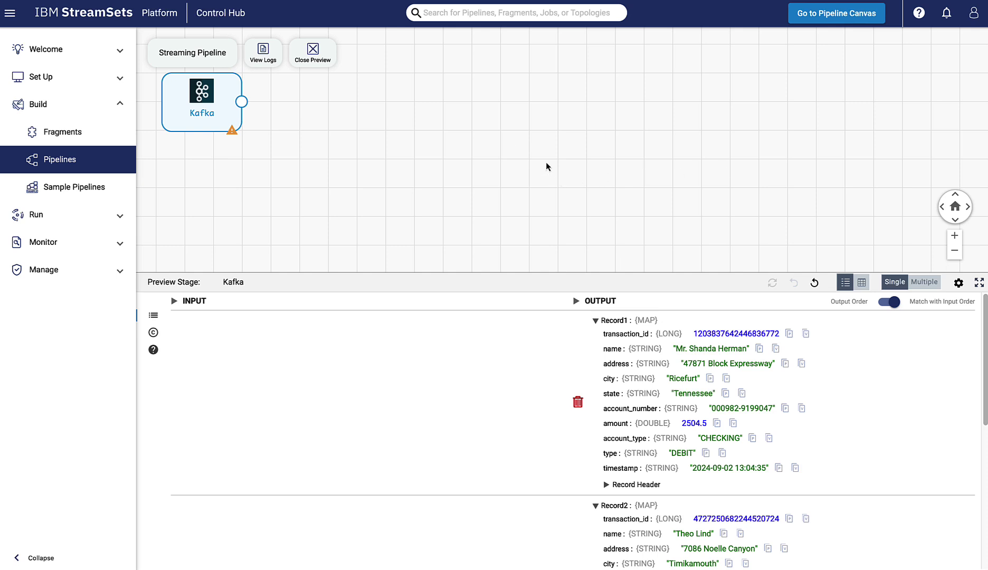
# Close the preview and add a Web Client stage after Kafka
pyautogui.click(312, 52)
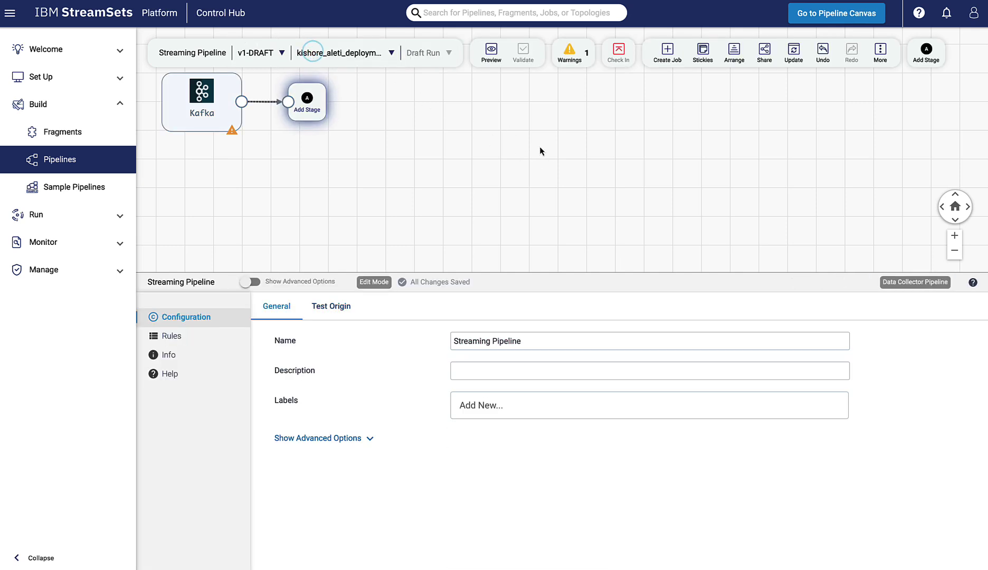
pyautogui.click(308, 103)
pyautogui.click(336, 170)
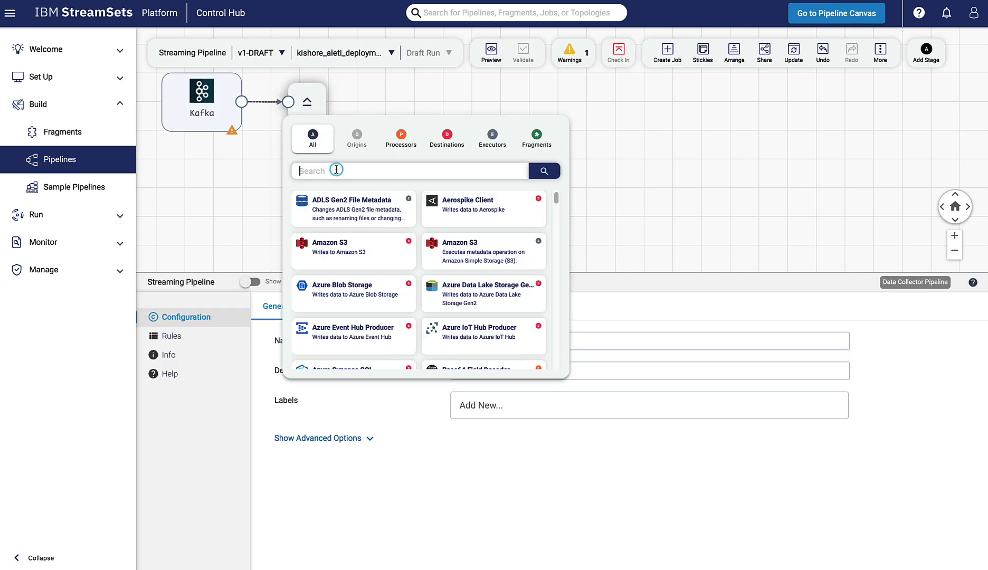
pyautogui.write('web')
pyautogui.click(340, 221)
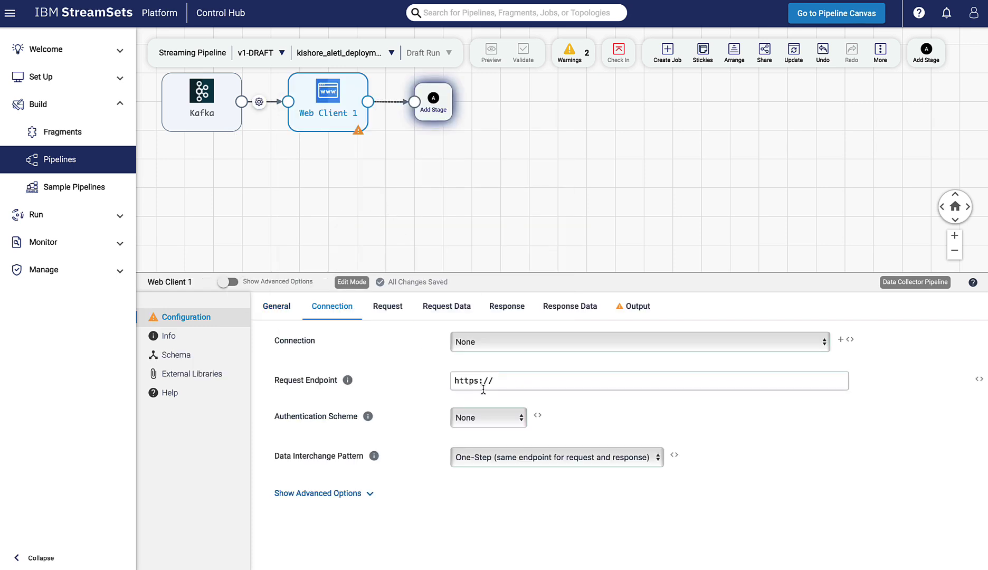
# Set the Web Client method to POST, then delete it and reopen the stage library
pyautogui.click(388, 306)
pyautogui.click(488, 380)
pyautogui.click(486, 404)
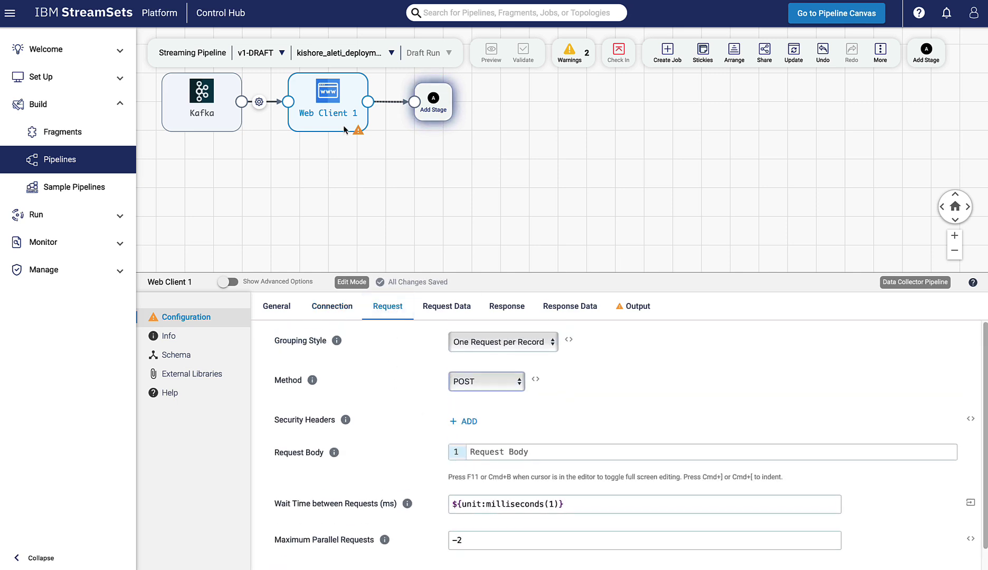
pyautogui.press('Delete')
pyautogui.click(308, 100)
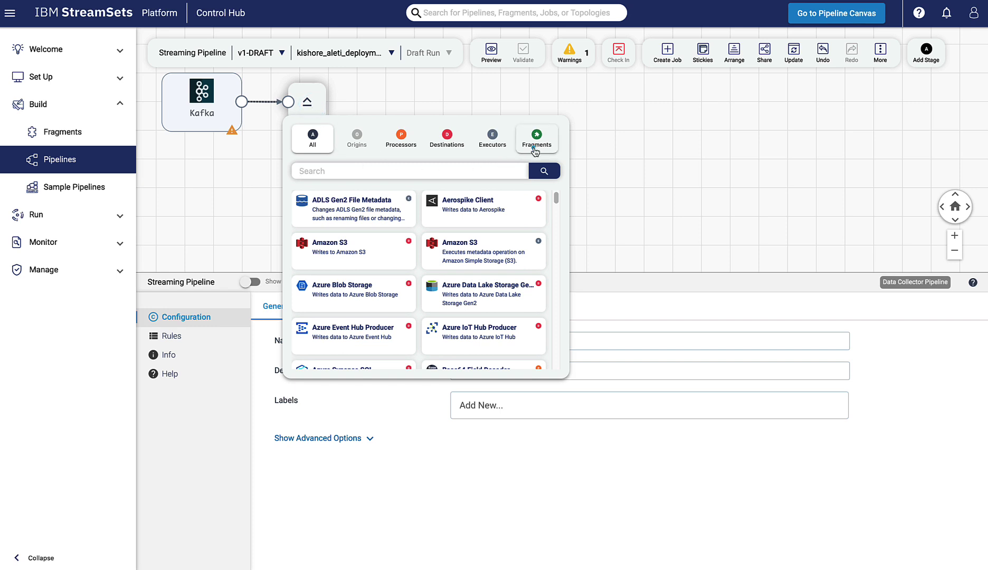
# Add the Risk Scoring Service fragment after Kafka with the default prefix and expand it
pyautogui.click(535, 142)
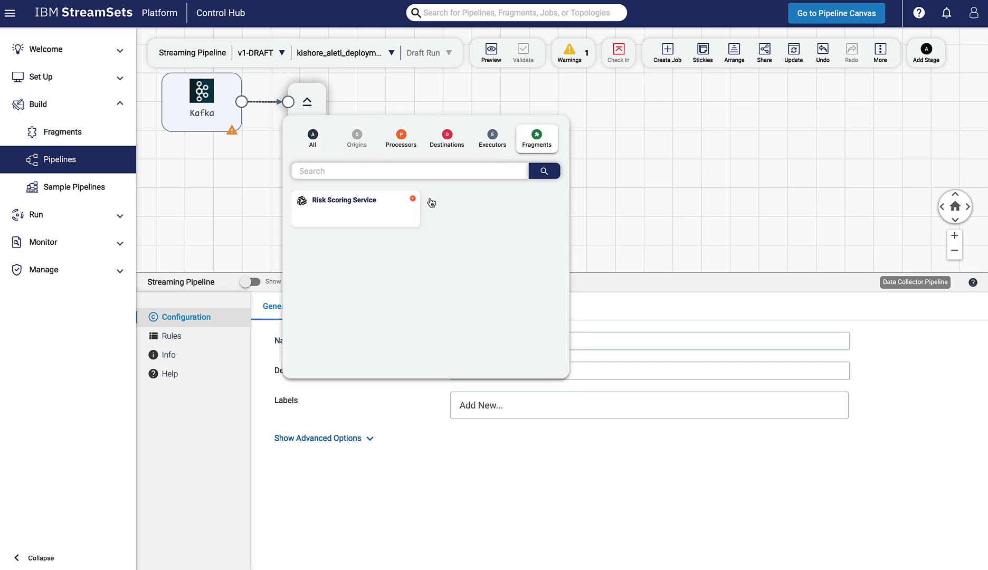
pyautogui.click(366, 221)
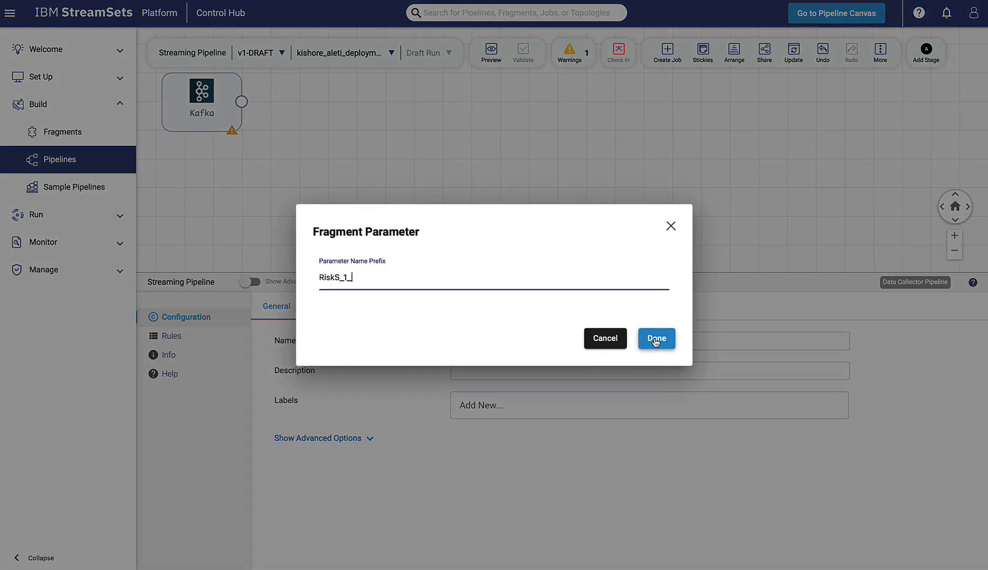
pyautogui.click(656, 339)
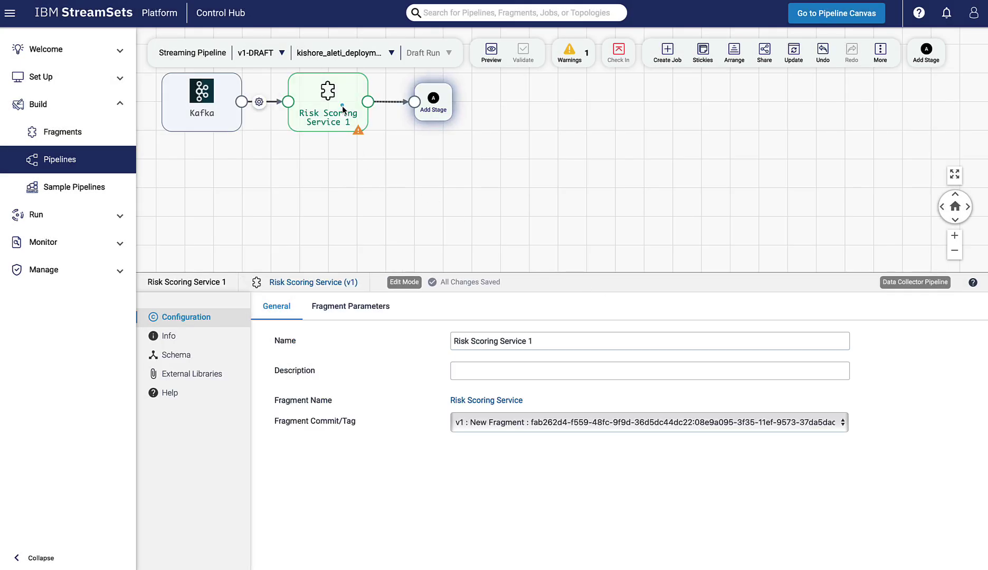
pyautogui.click(341, 48)
# Review the risk scoring service's connection settings and request body
pyautogui.click(332, 123)
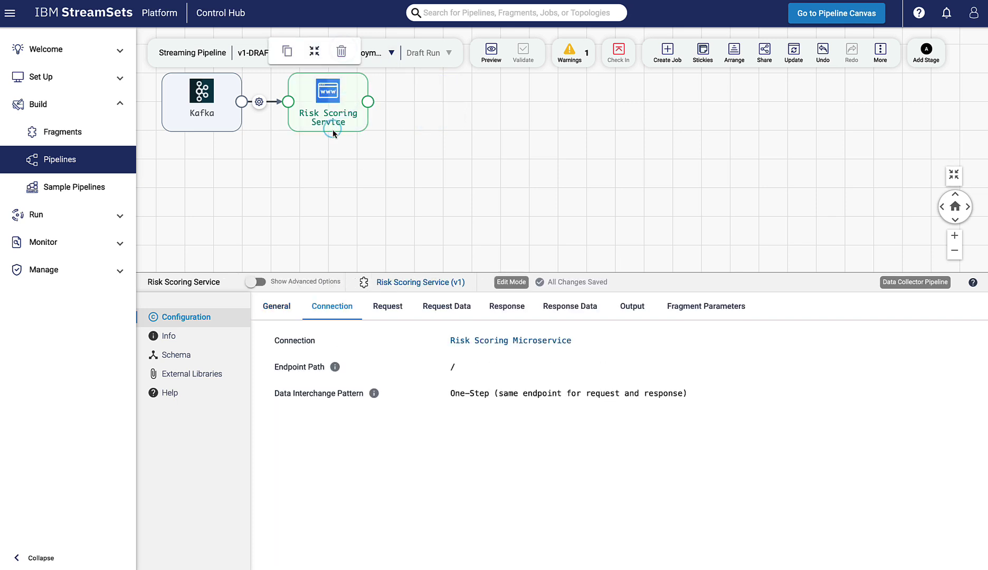
pyautogui.click(386, 307)
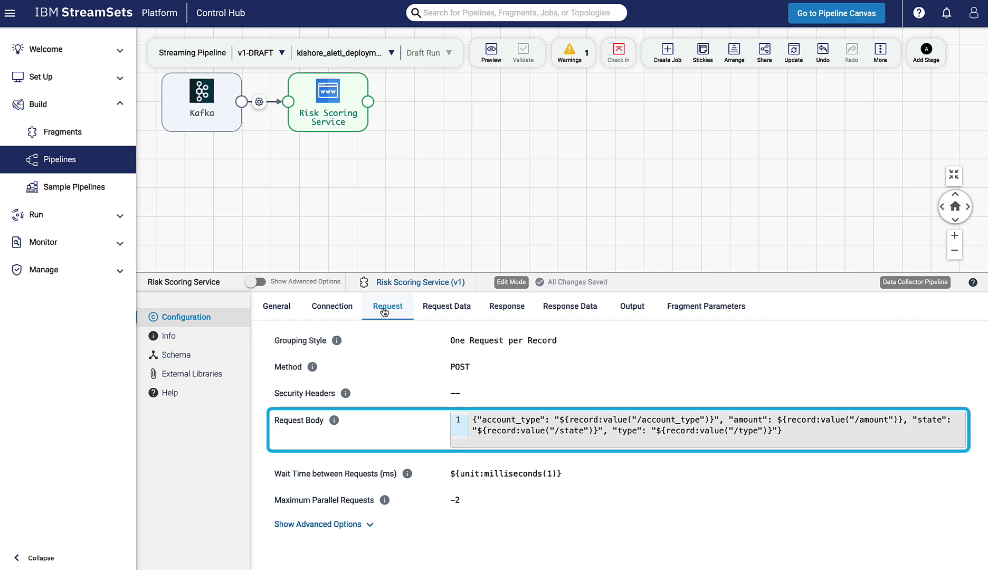
pyautogui.click(362, 147)
pyautogui.click(491, 53)
pyautogui.click(509, 80)
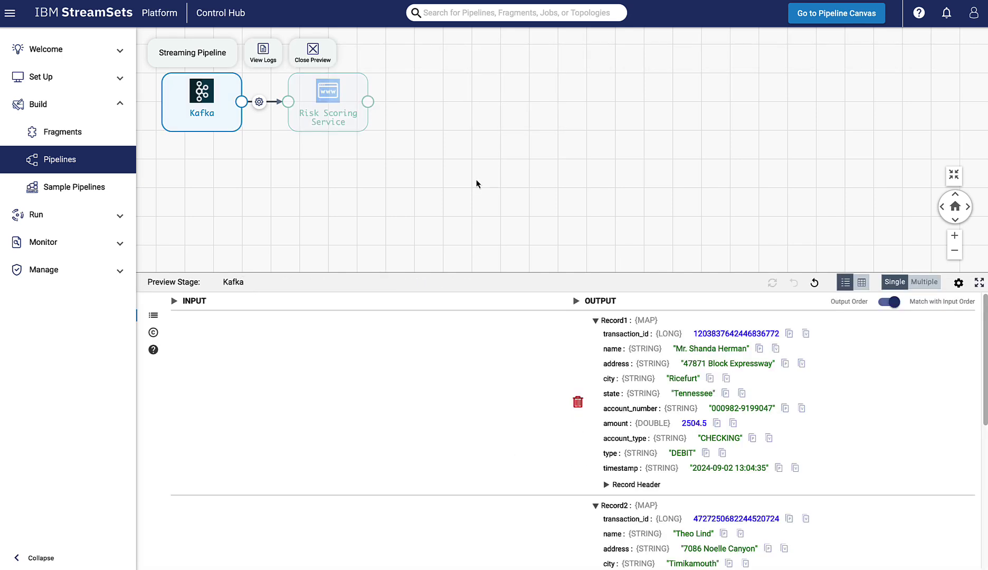
pyautogui.click(351, 116)
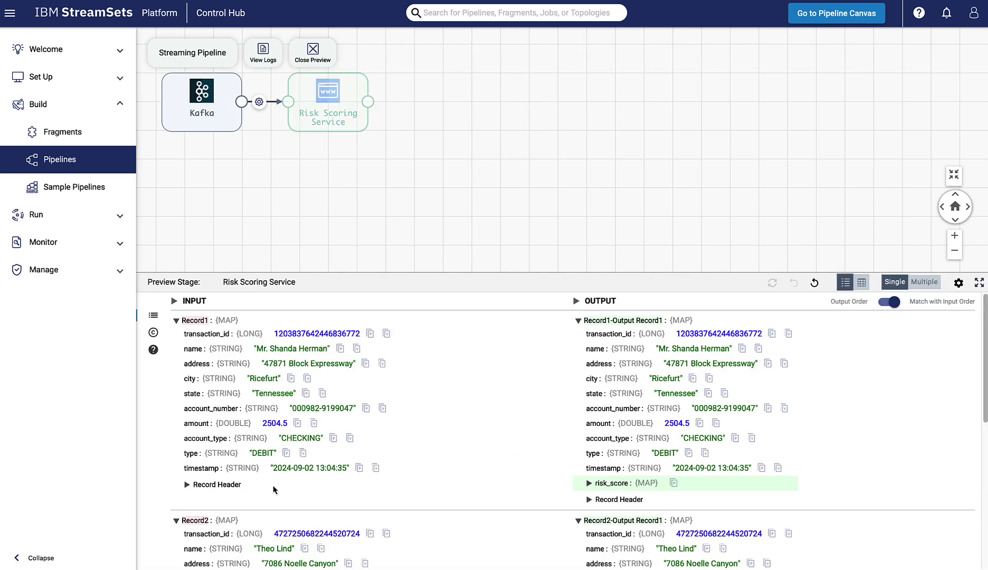
pyautogui.click(589, 483)
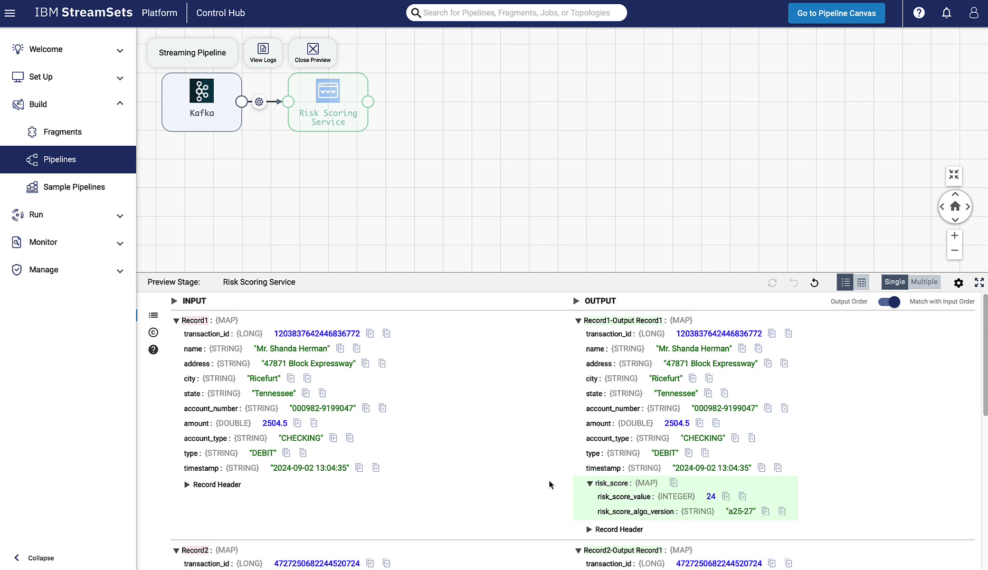
pyautogui.click(312, 53)
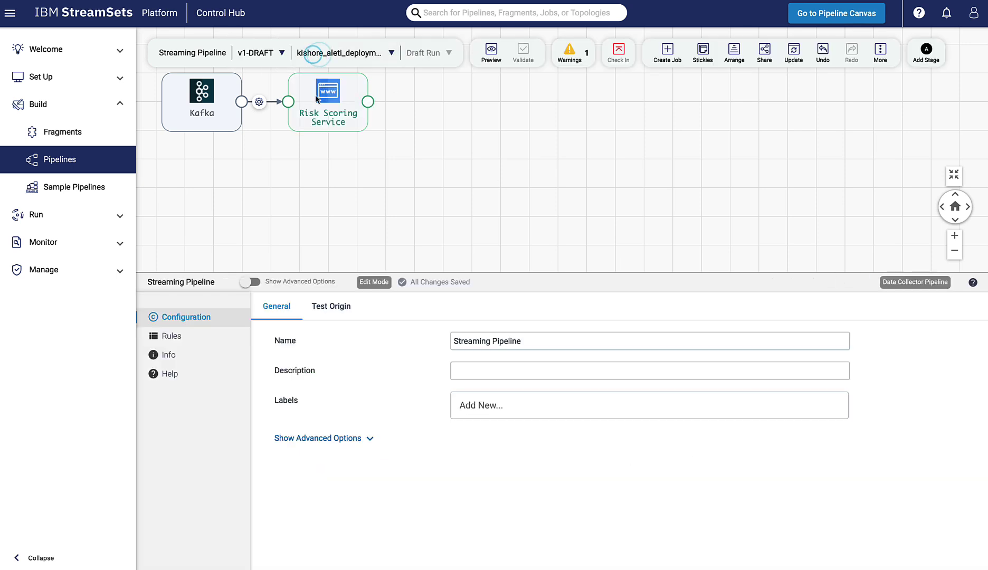
# Collapse the risk scoring fragment and add an Expression Evaluator named Format Risk Score
pyautogui.click(327, 97)
pyautogui.click(327, 52)
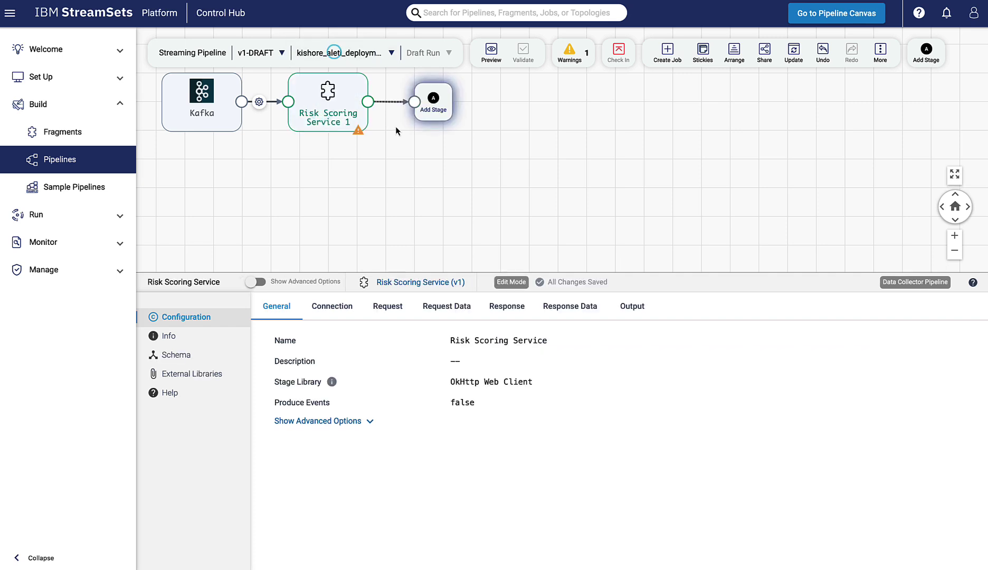
pyautogui.click(432, 99)
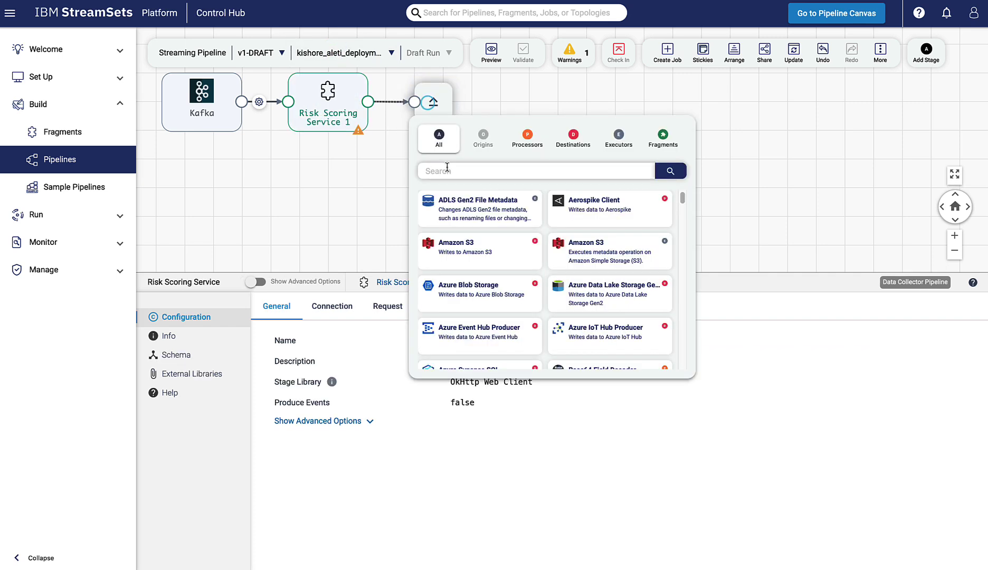
pyautogui.click(446, 168)
pyautogui.write('ex')
pyautogui.click(456, 214)
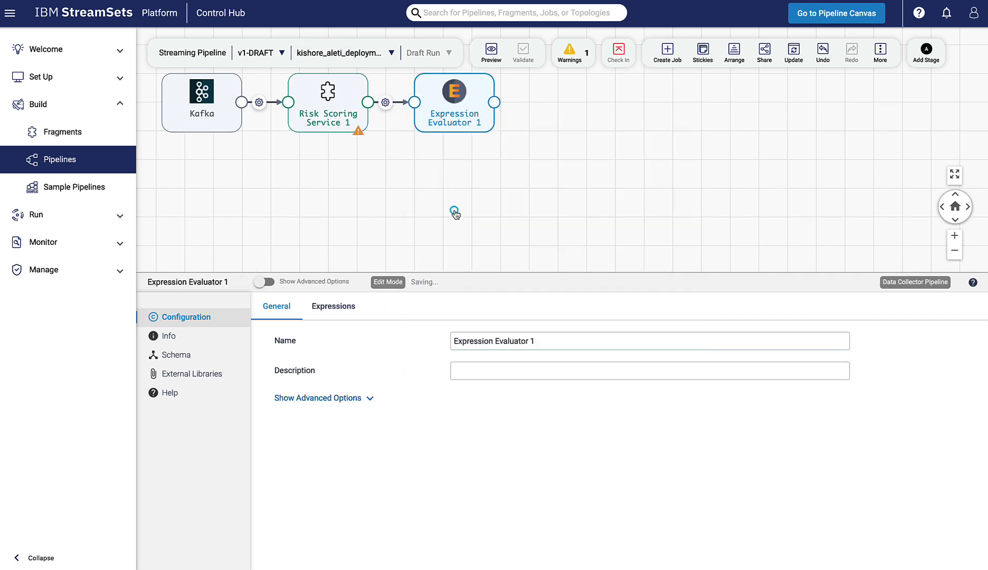
pyautogui.tripleClick(544, 340)
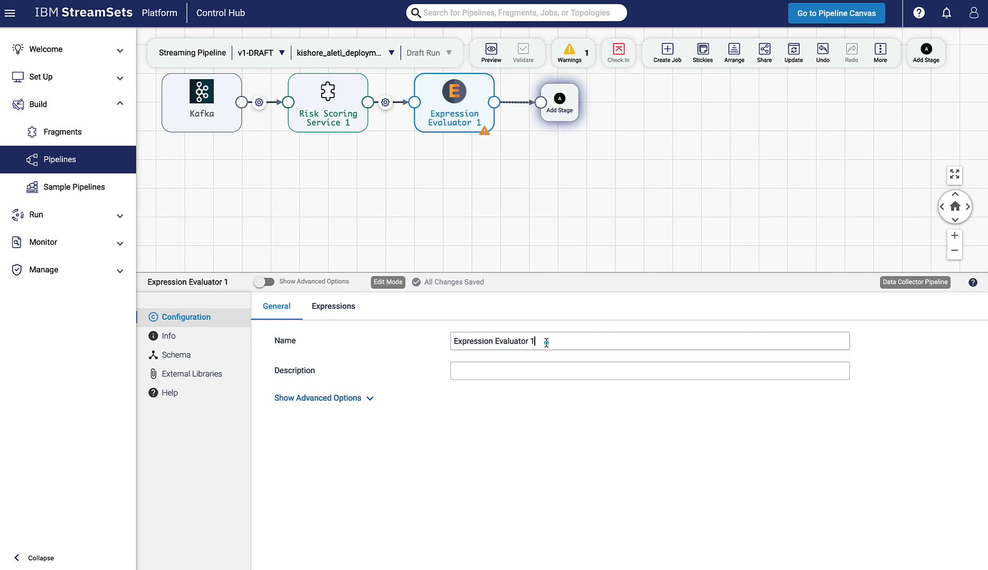
pyautogui.write('Format Risk Score')
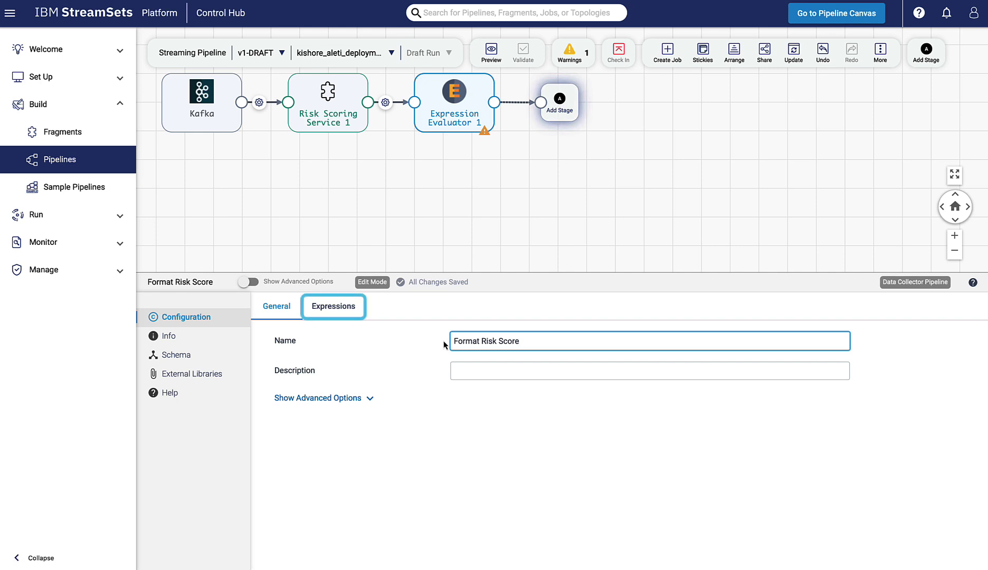
# Set output field /risk_score to ${record:value('/risk_score/risk_score_value')}
pyautogui.click(343, 311)
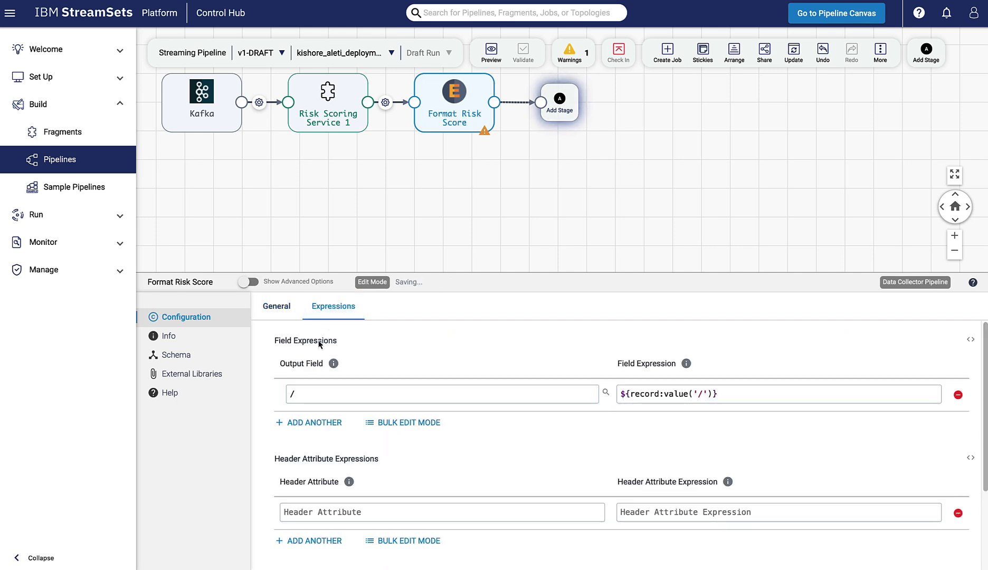
pyautogui.click(307, 395)
pyautogui.write('r')
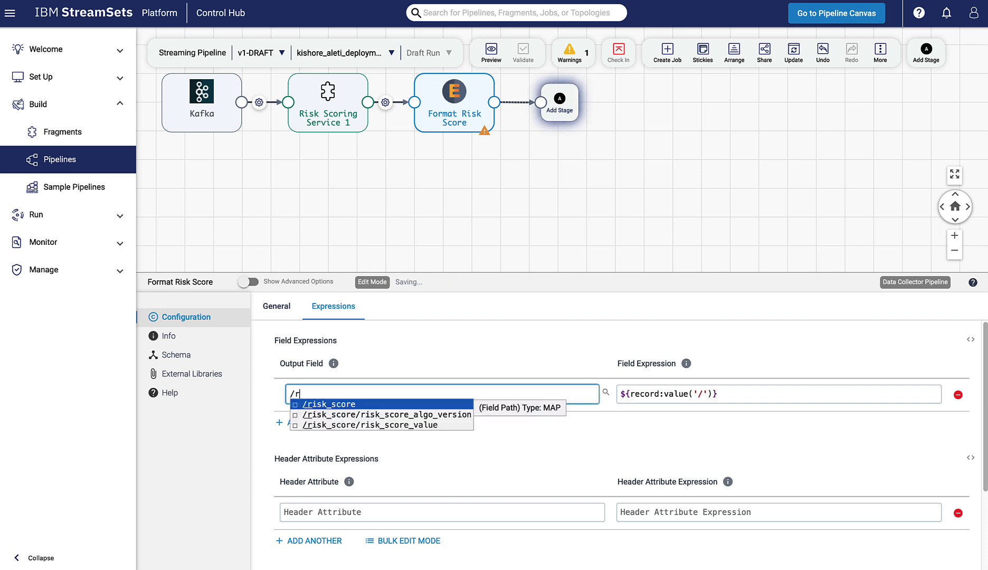
pyautogui.click(342, 405)
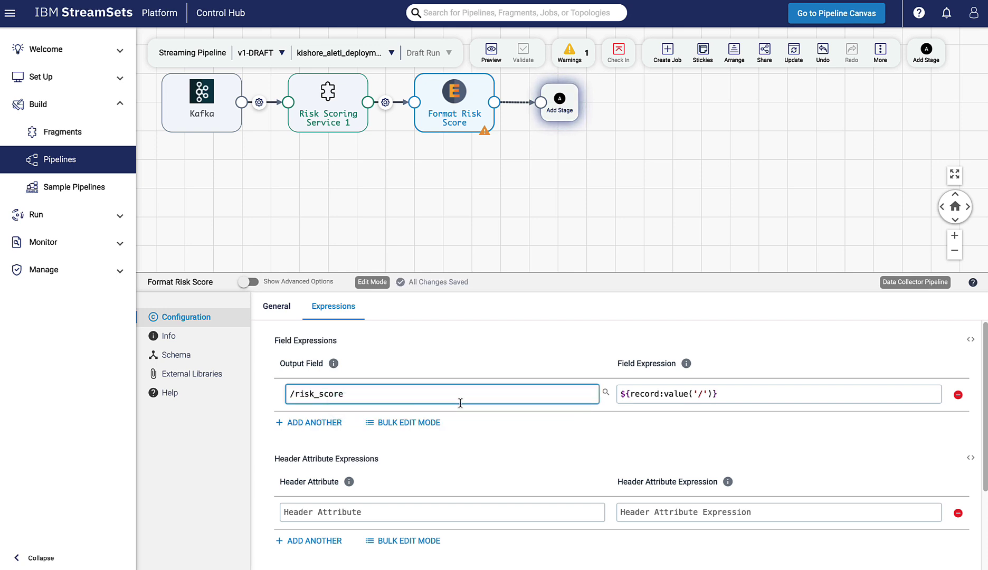
pyautogui.click(704, 394)
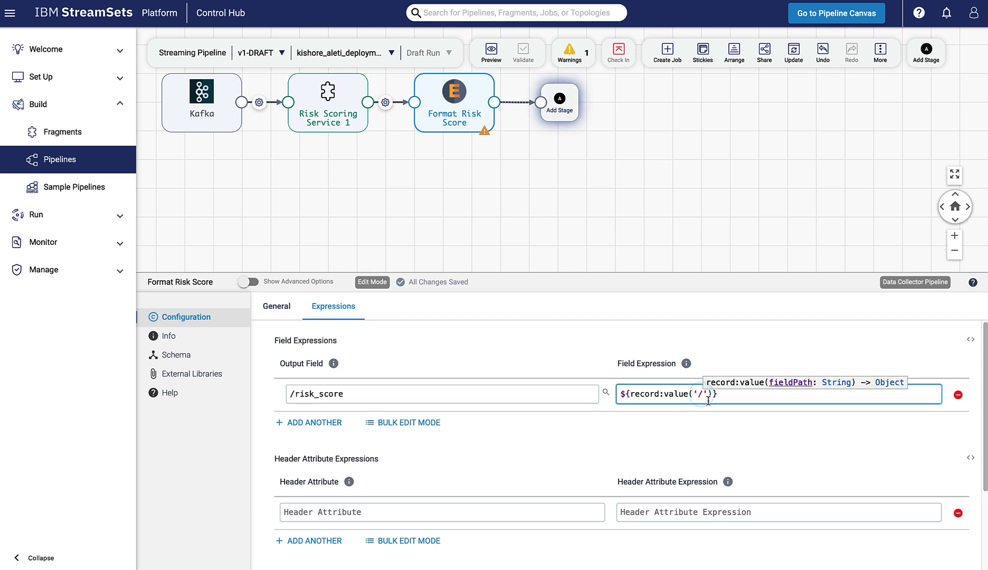
pyautogui.write('r')
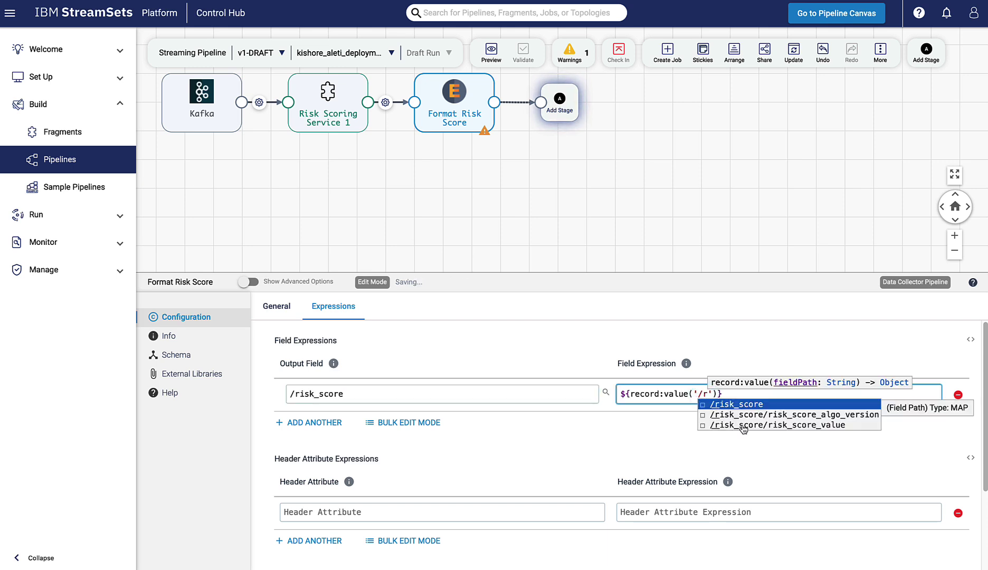
pyautogui.click(742, 425)
pyautogui.click(743, 428)
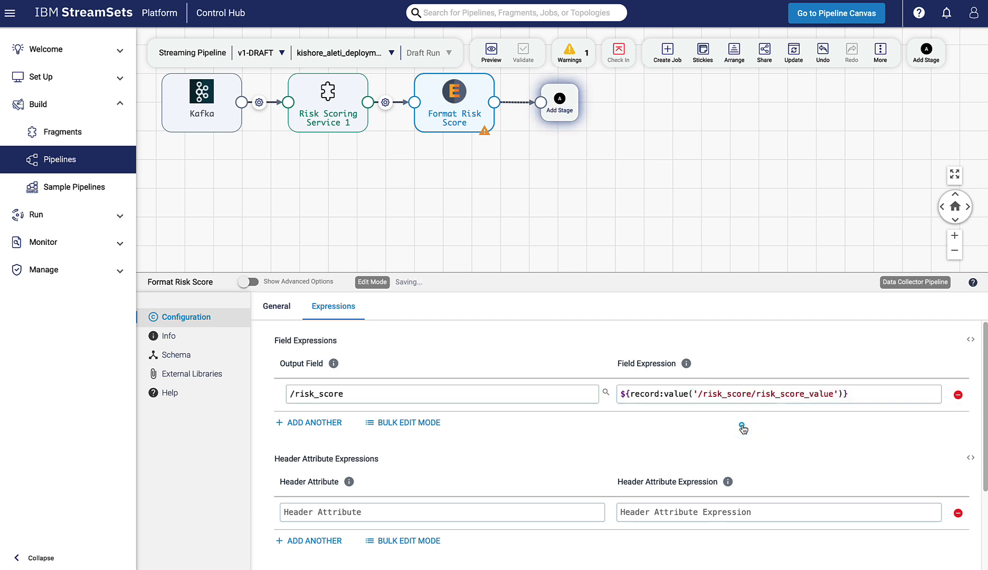
pyautogui.click(492, 53)
# Run a preview and expand the input risk_score map to compare it with output 20
pyautogui.click(509, 84)
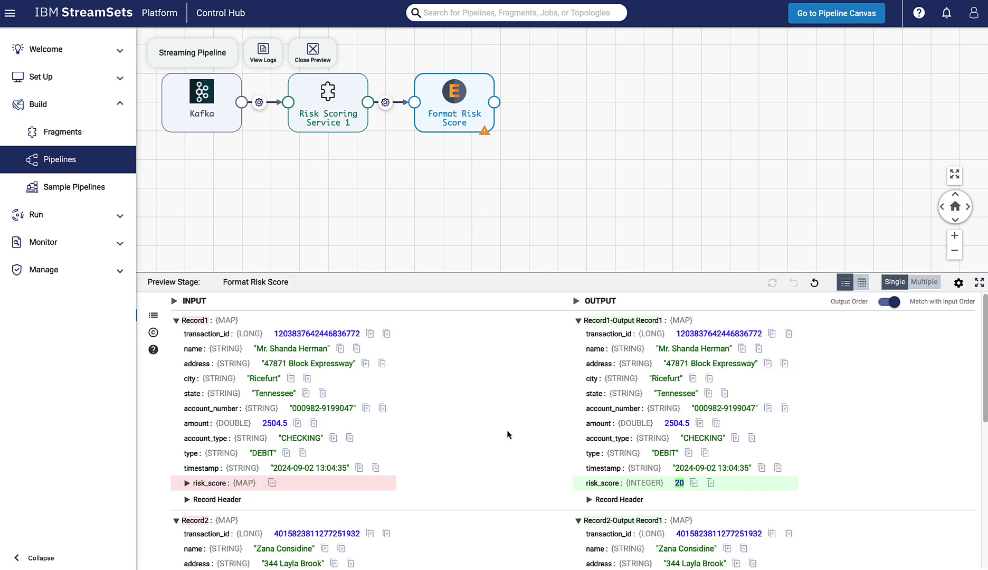
pyautogui.click(187, 483)
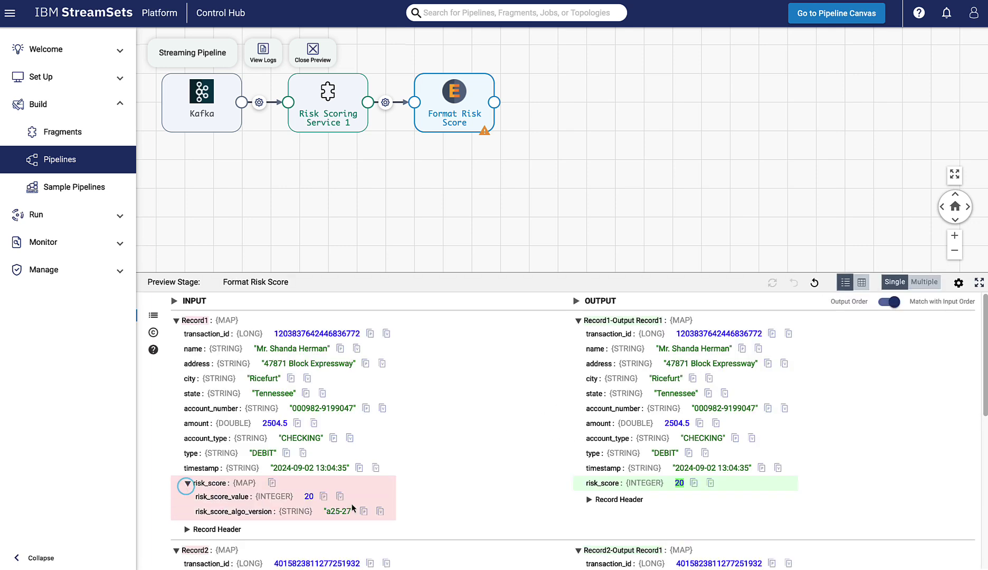
pyautogui.scroll(-1, 354, 506)
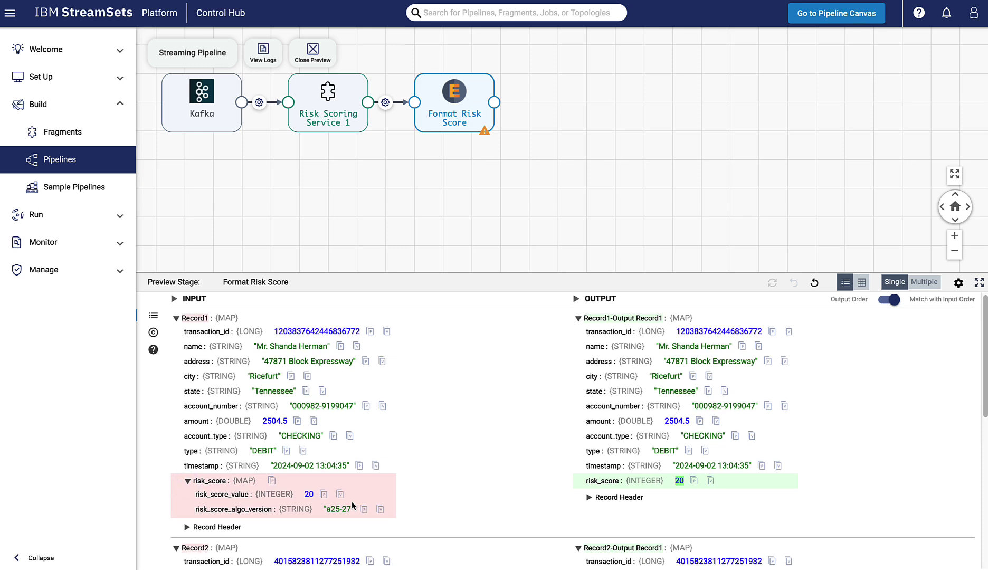
# Close the preview and add a Stream Selector named Select High Risk Txs
pyautogui.click(445, 177)
pyautogui.click(312, 53)
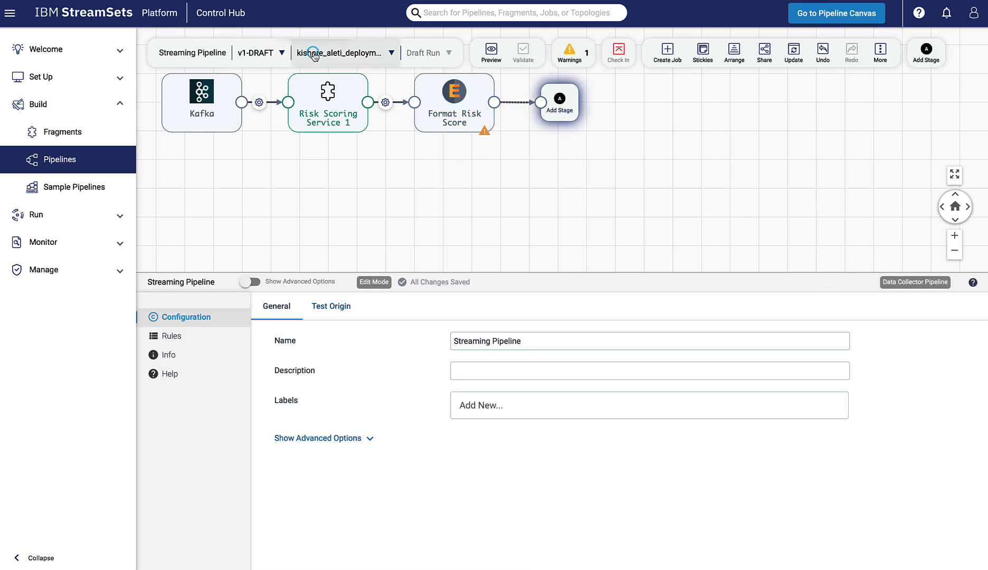
pyautogui.click(559, 103)
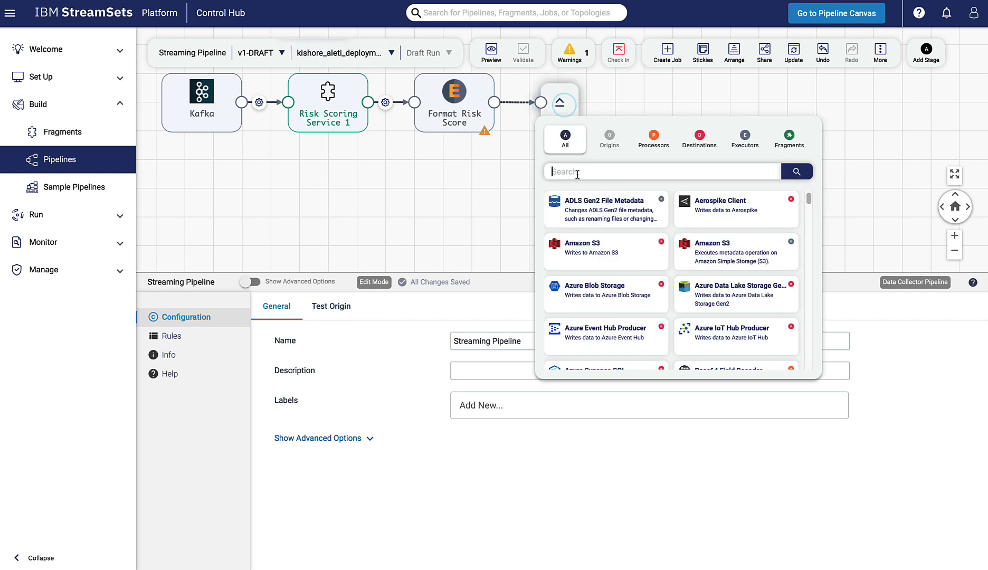
pyautogui.write('str')
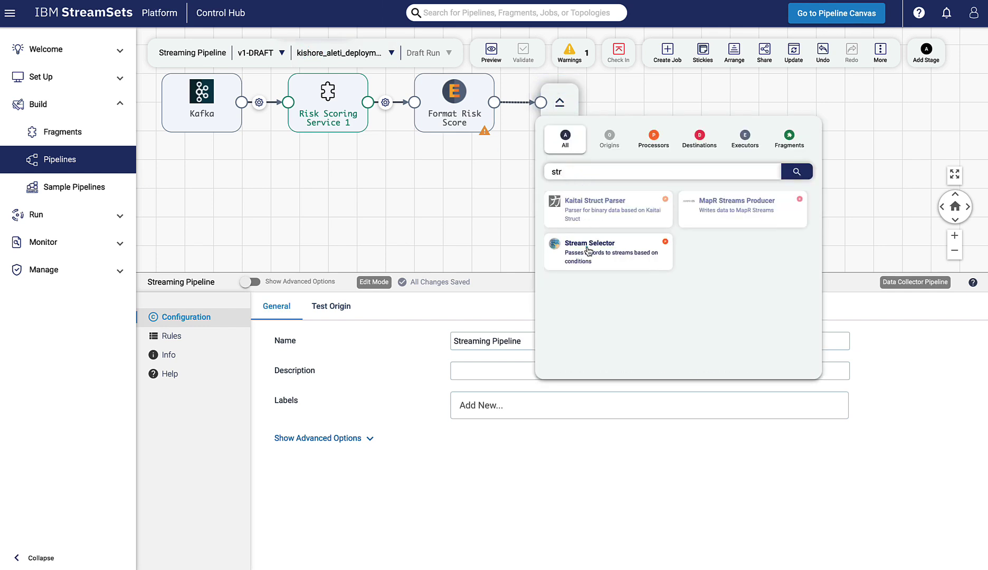
pyautogui.click(588, 248)
pyautogui.click(277, 306)
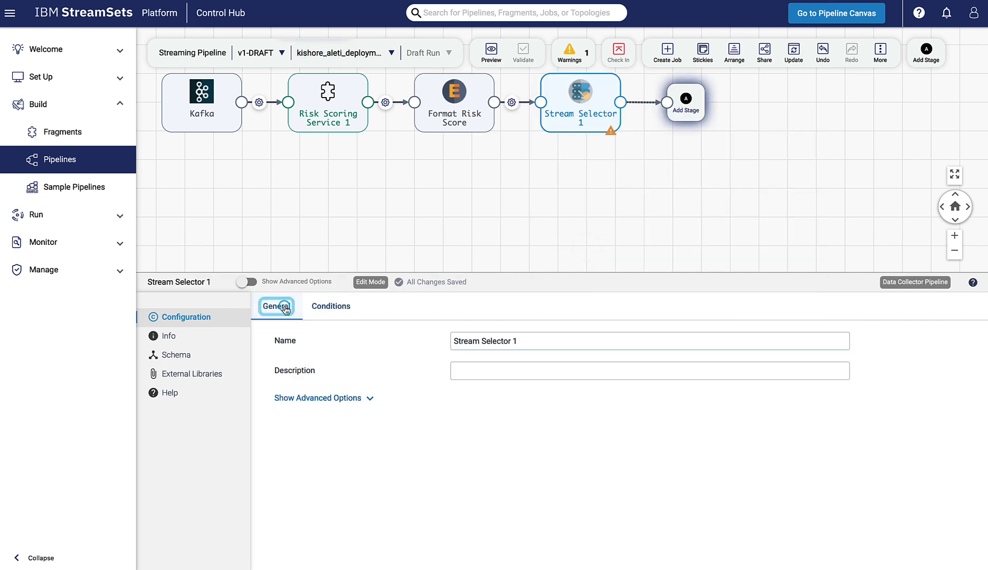
pyautogui.tripleClick(540, 341)
pyautogui.write('Select High Risk')
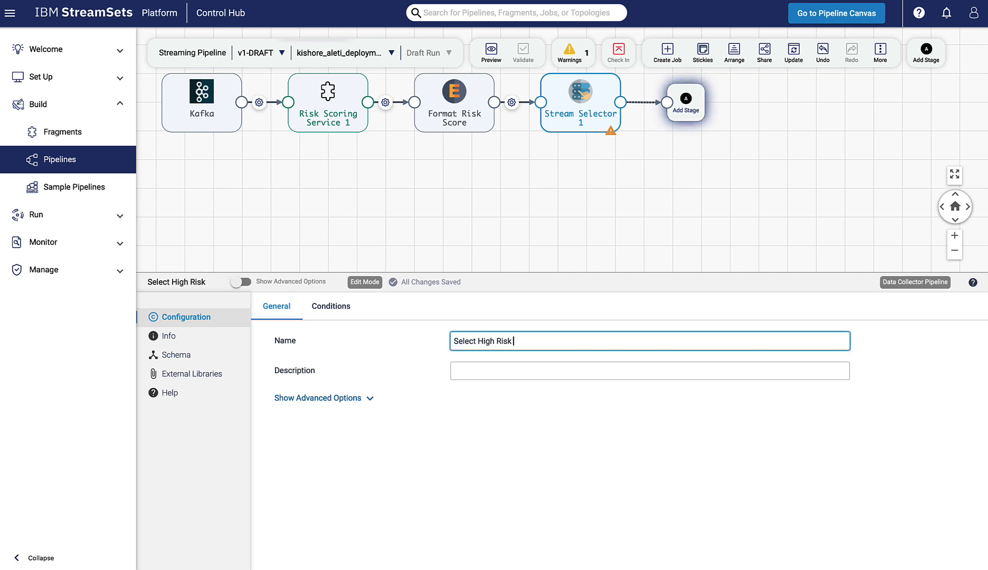
pyautogui.write(' Txs')
# Add a condition ahead of default comparing ${record:value('/risk_score')} against a threshold
pyautogui.click(330, 306)
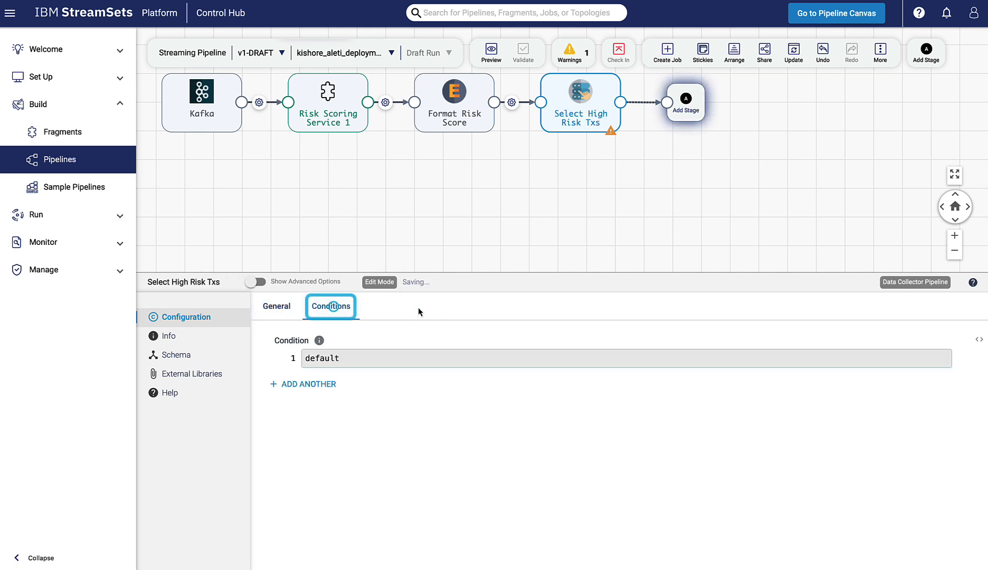
pyautogui.click(314, 384)
pyautogui.click(311, 358)
pyautogui.write('${rec')
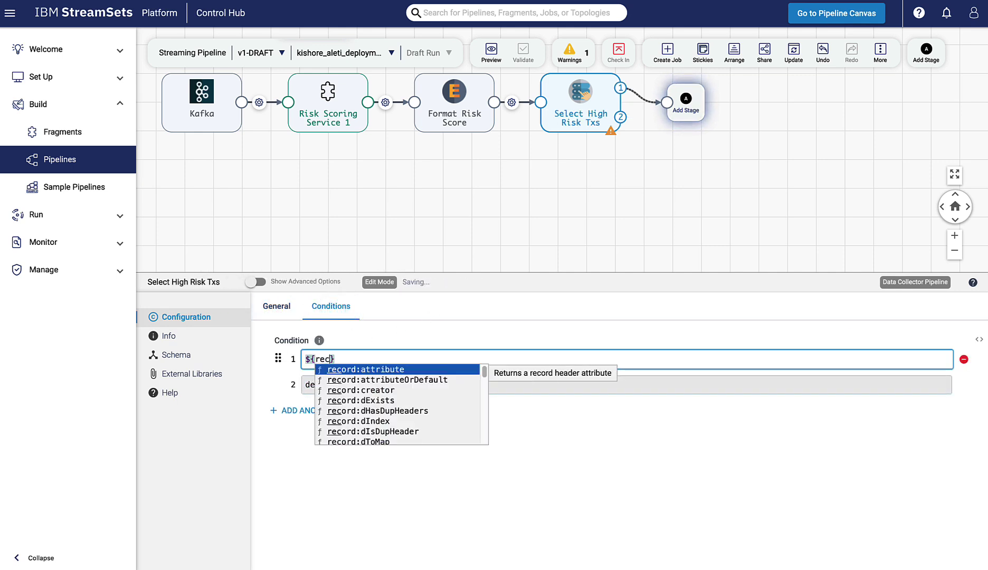
pyautogui.write('record:va')
pyautogui.press('Return')
pyautogui.write("'/risk")
pyautogui.press('Return')
pyautogui.write('> HI')
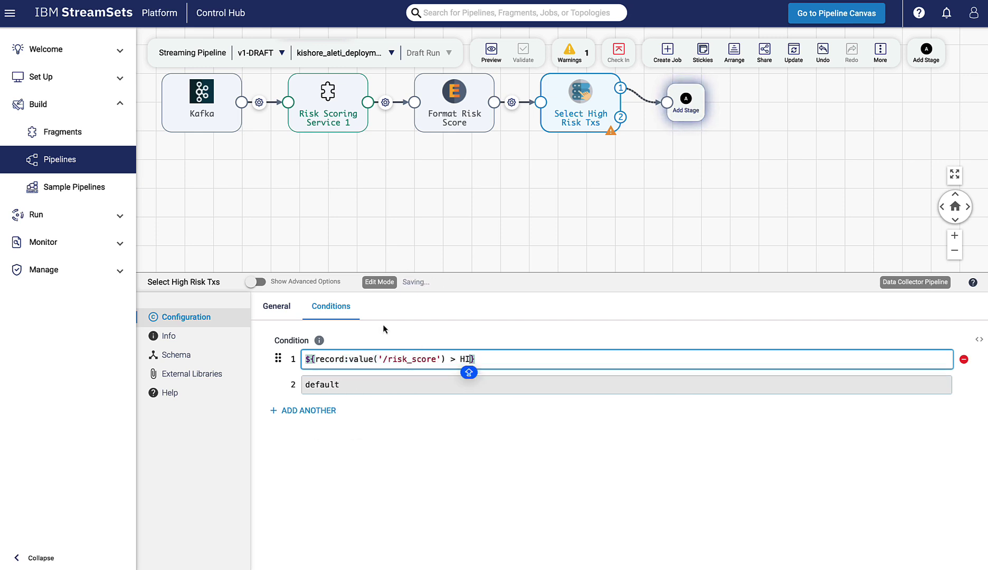
pyautogui.click(387, 237)
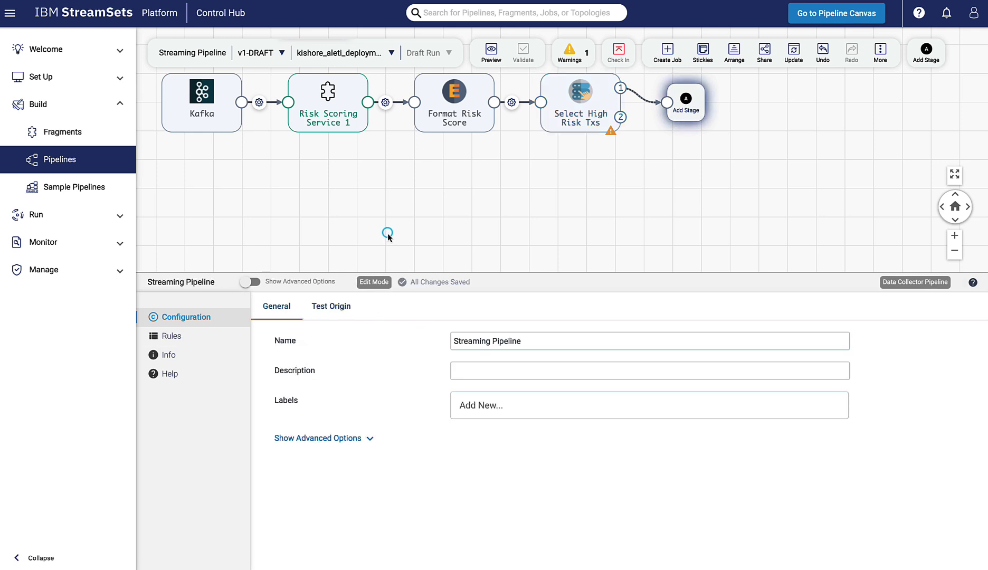
# Add a new pipeline parameter in the pipeline's advanced settings
pyautogui.click(252, 281)
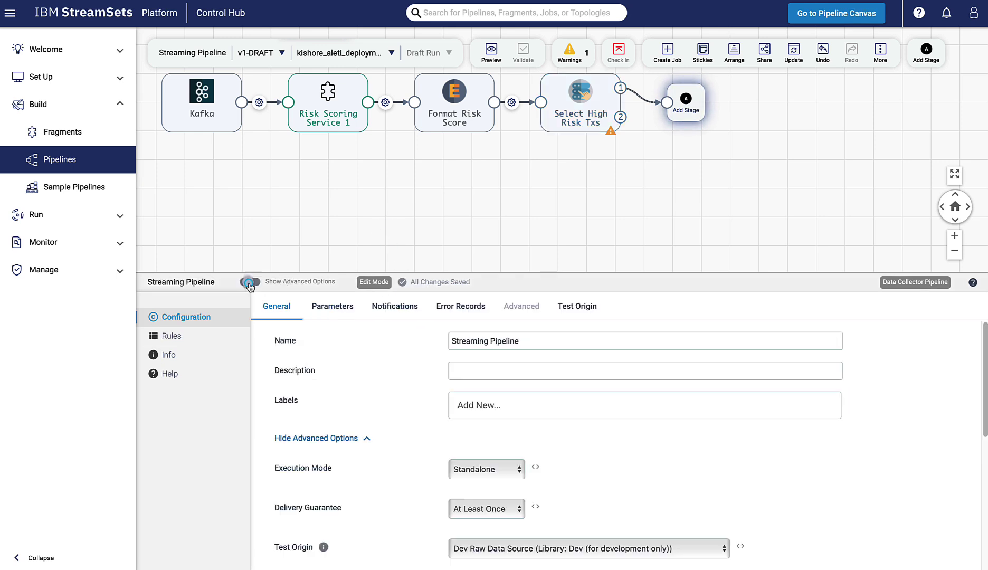
pyautogui.click(332, 306)
pyautogui.click(468, 370)
pyautogui.write('HIGH_RISK')
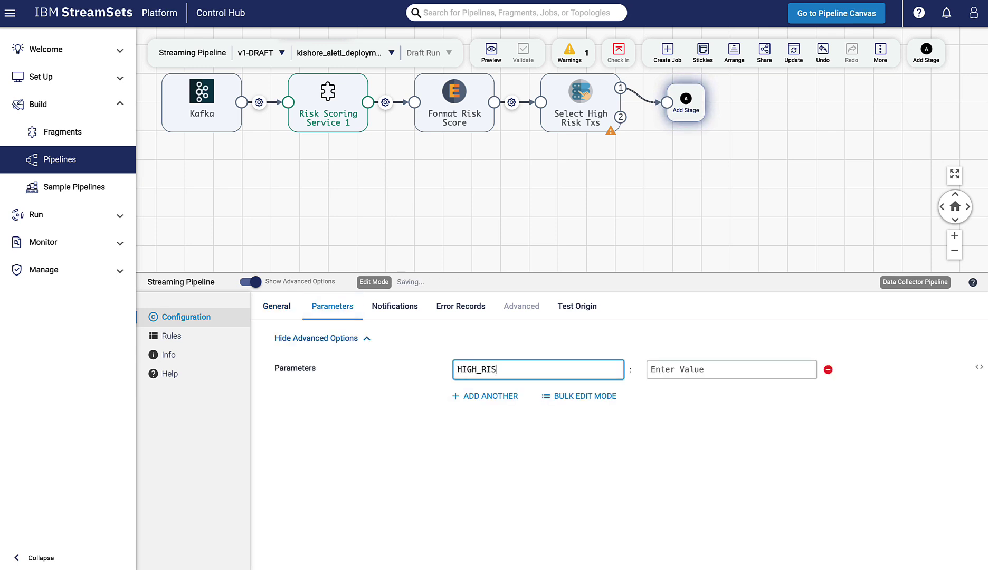
pyautogui.write('_THRESHOLD')
pyautogui.click(731, 370)
pyautogui.write('50')
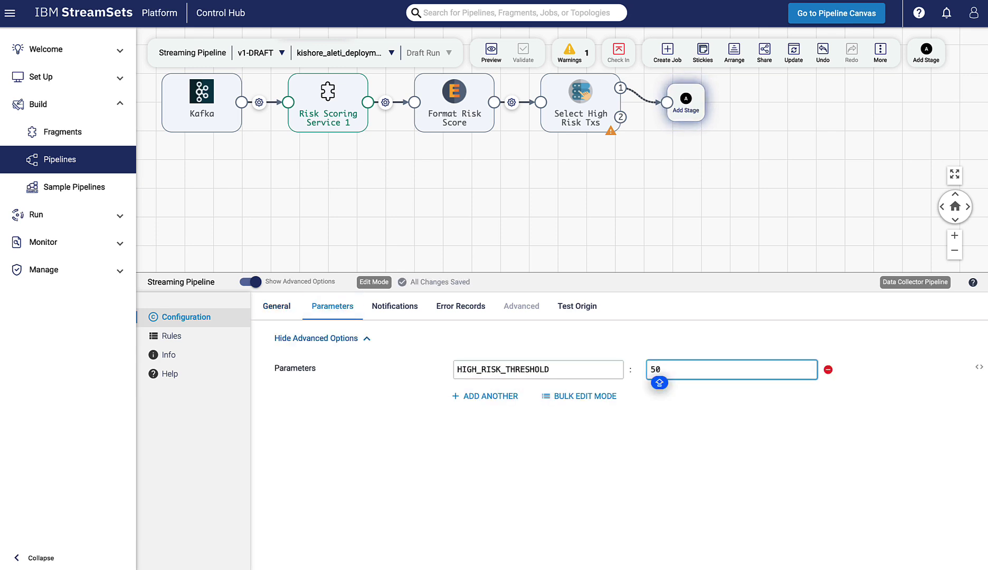
# Make Condition 1 read risk_score > HIGH_RISK_THRESHOLD
pyautogui.click(581, 102)
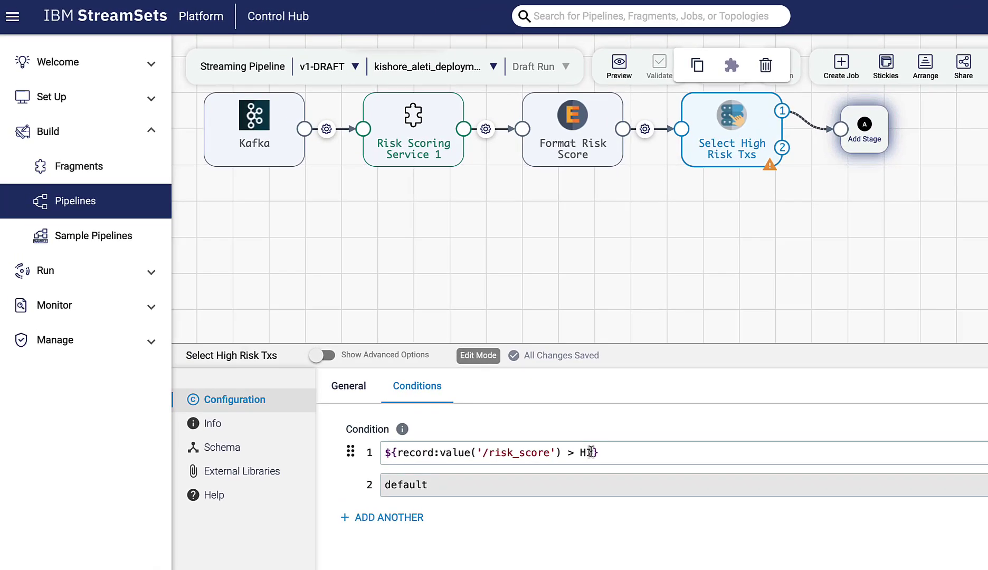
pyautogui.click(589, 451)
pyautogui.write('HIG')
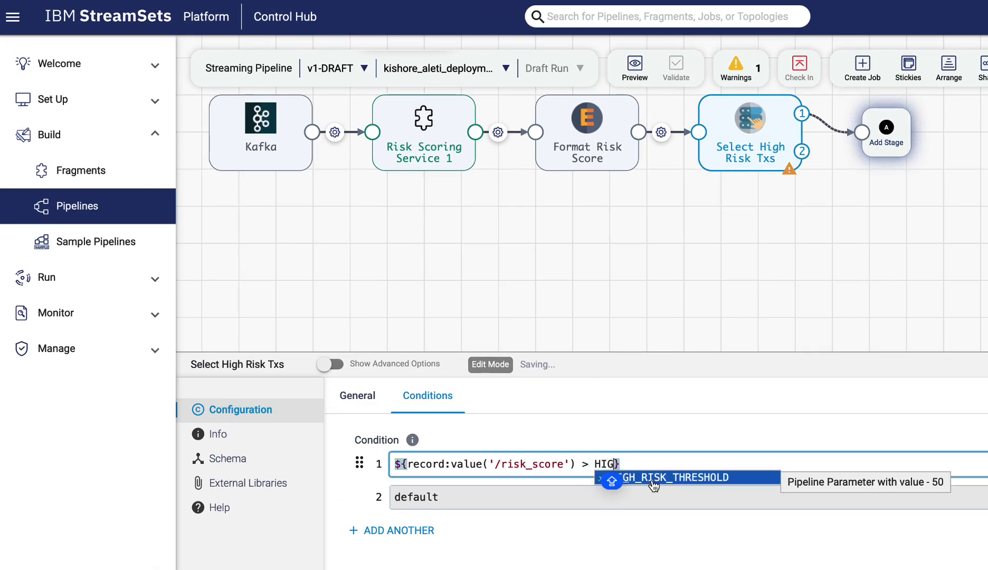
pyautogui.press('BackSpace')
pyautogui.press('BackSpace')
pyautogui.write('I')
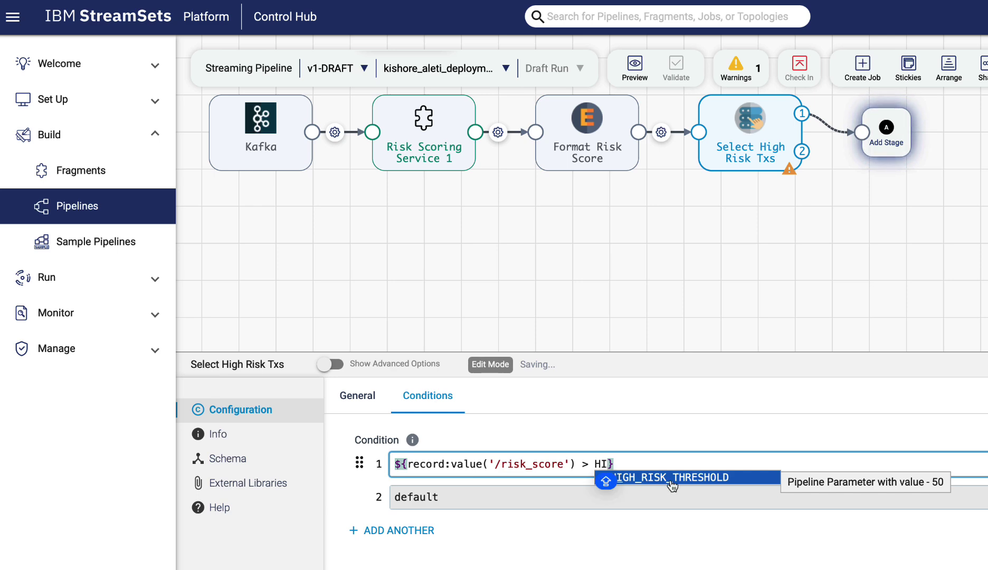
pyautogui.click(672, 477)
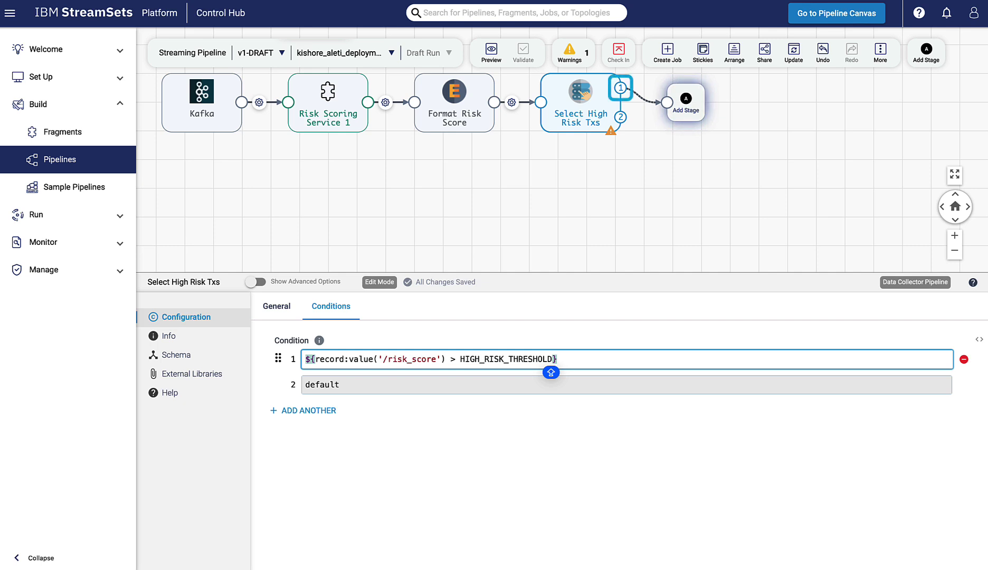
pyautogui.click(619, 116)
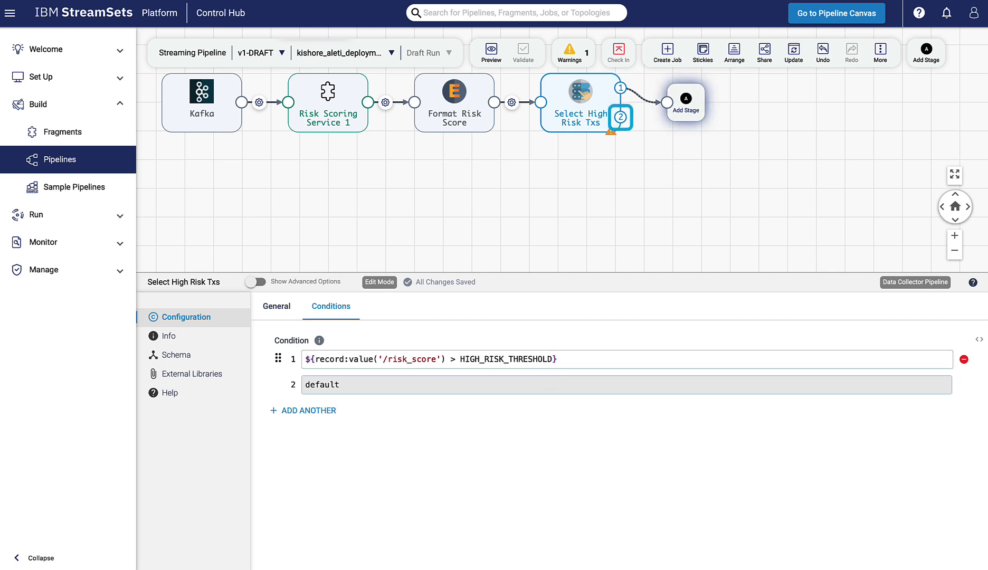
# Add a JDBC Producer named Postgres to output 1
pyautogui.click(685, 102)
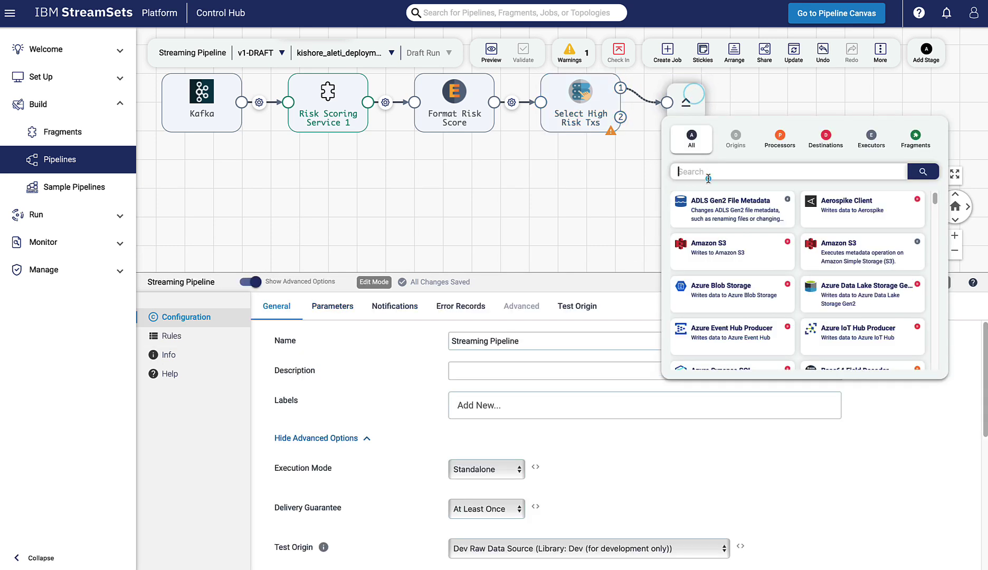
pyautogui.click(707, 172)
pyautogui.write('JDB')
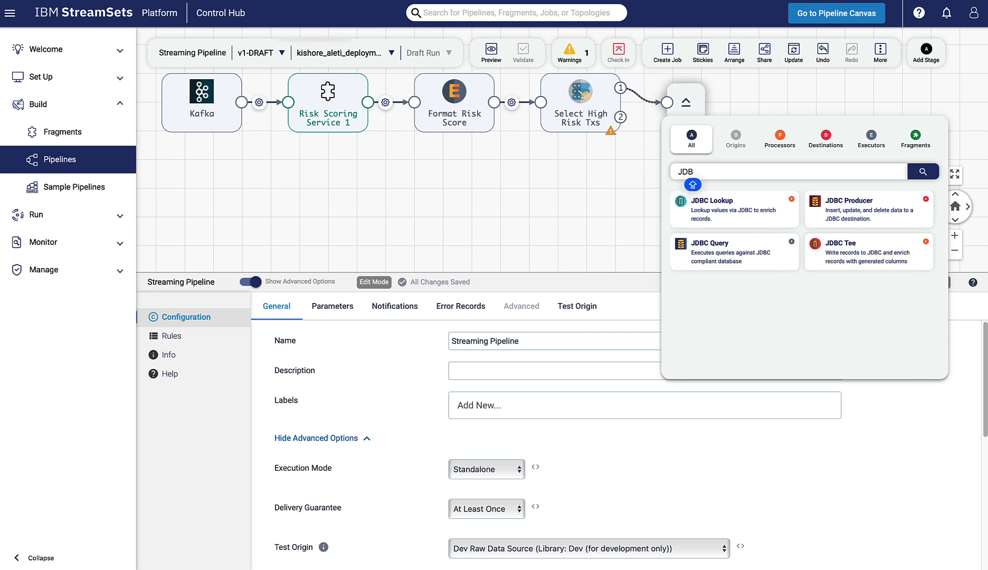
pyautogui.click(862, 205)
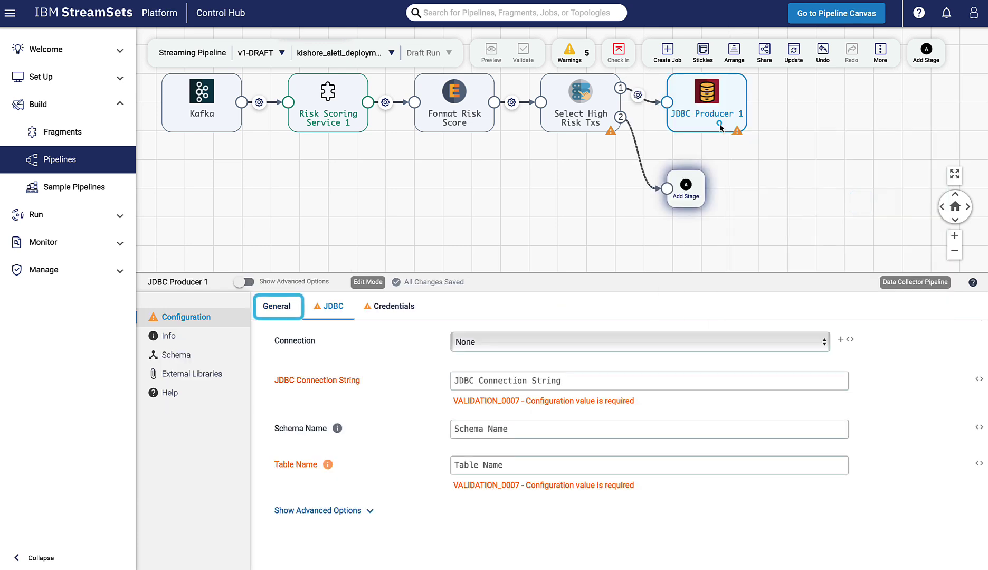
pyautogui.click(276, 306)
pyautogui.tripleClick(540, 341)
pyautogui.write('Postgres')
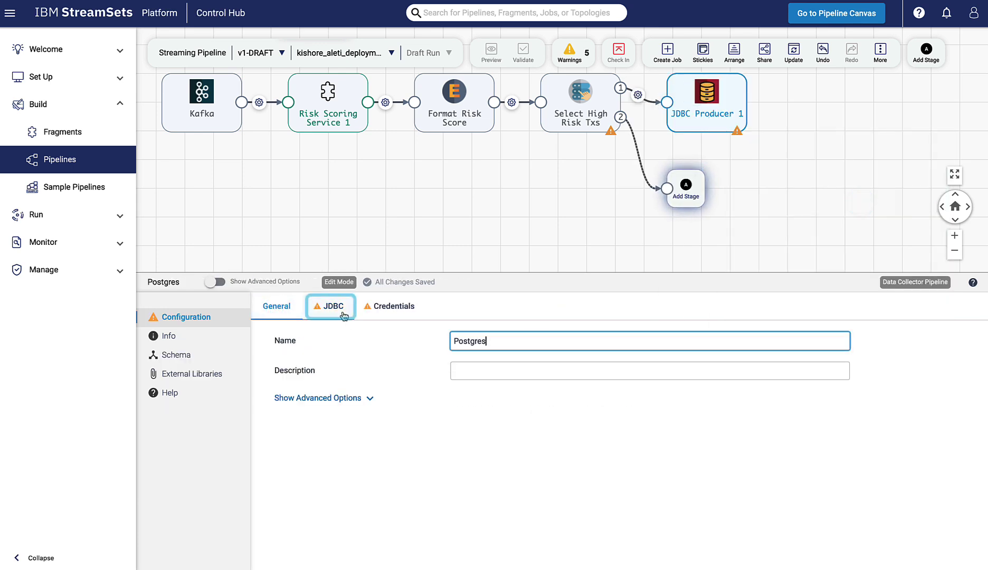
# Use the Postgres connection with schema public and table financial_transactions
pyautogui.click(332, 306)
pyautogui.click(639, 342)
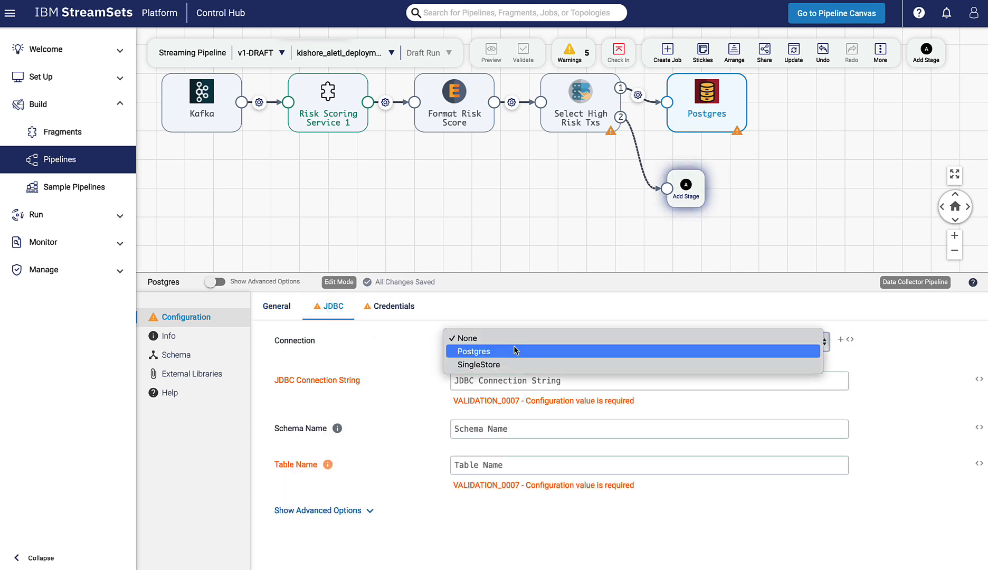
pyautogui.click(493, 353)
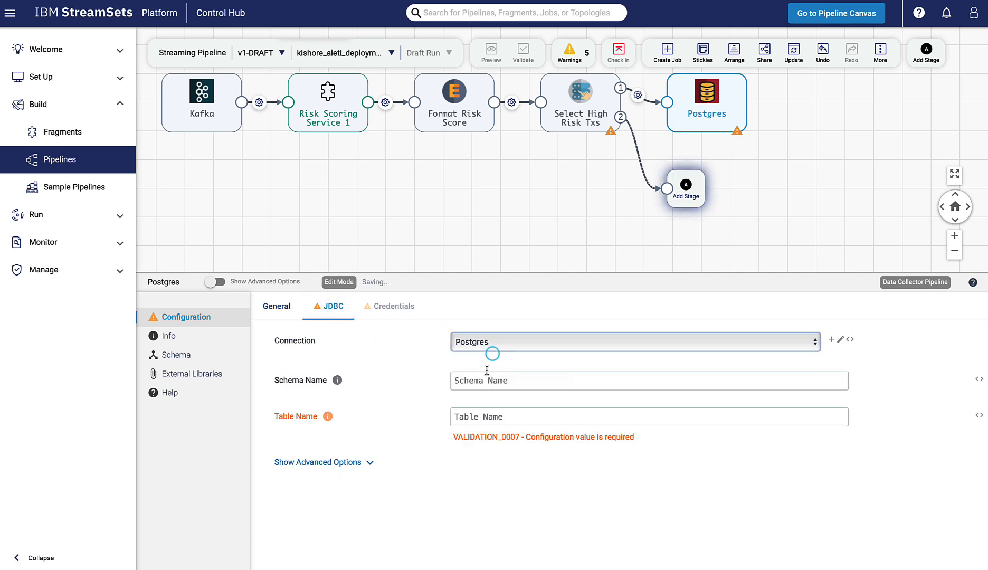
pyautogui.click(488, 381)
pyautogui.write('public')
pyautogui.click(492, 417)
pyautogui.write('financial_transactions')
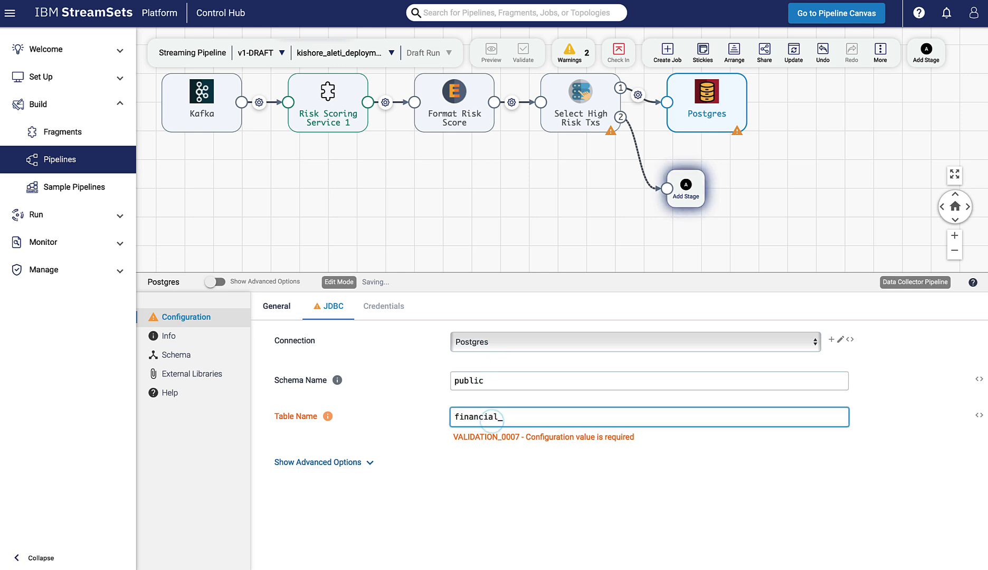
pyautogui.click(535, 453)
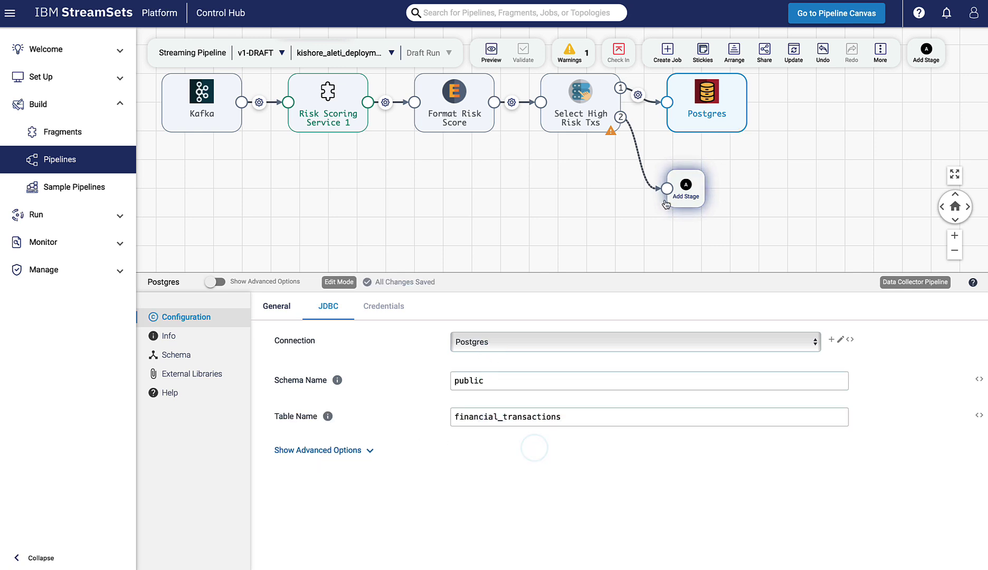
# Add a Trash stage named Discard Low Risk Txs to output 2 and validate the pipeline
pyautogui.click(688, 188)
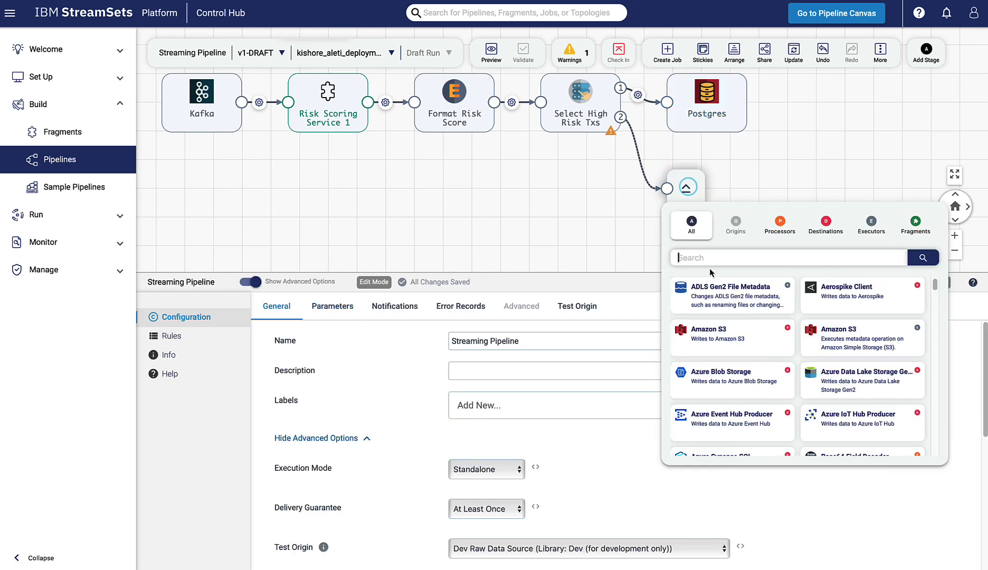
pyautogui.write('tras')
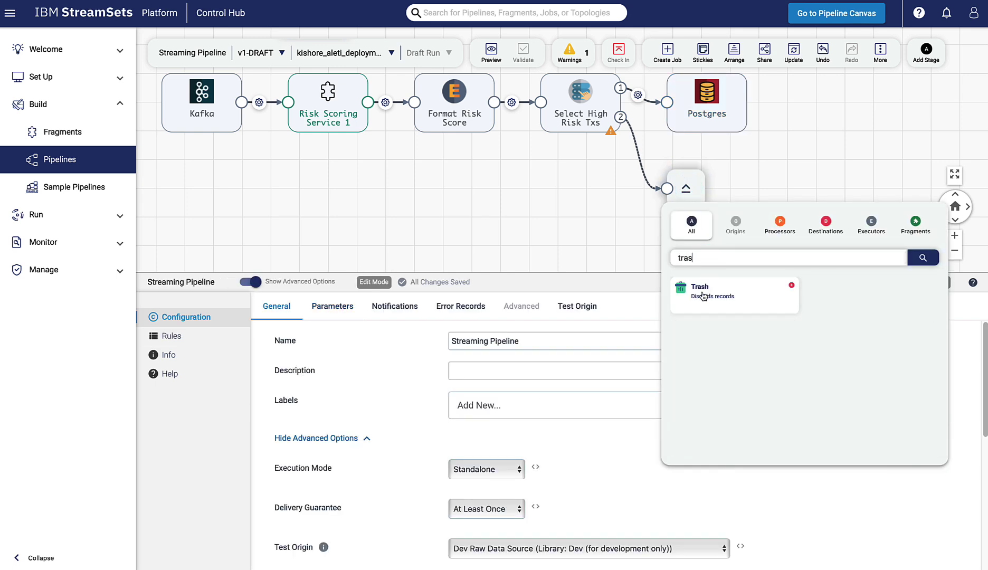
pyautogui.click(702, 294)
pyautogui.tripleClick(540, 341)
pyautogui.write('Discard ')
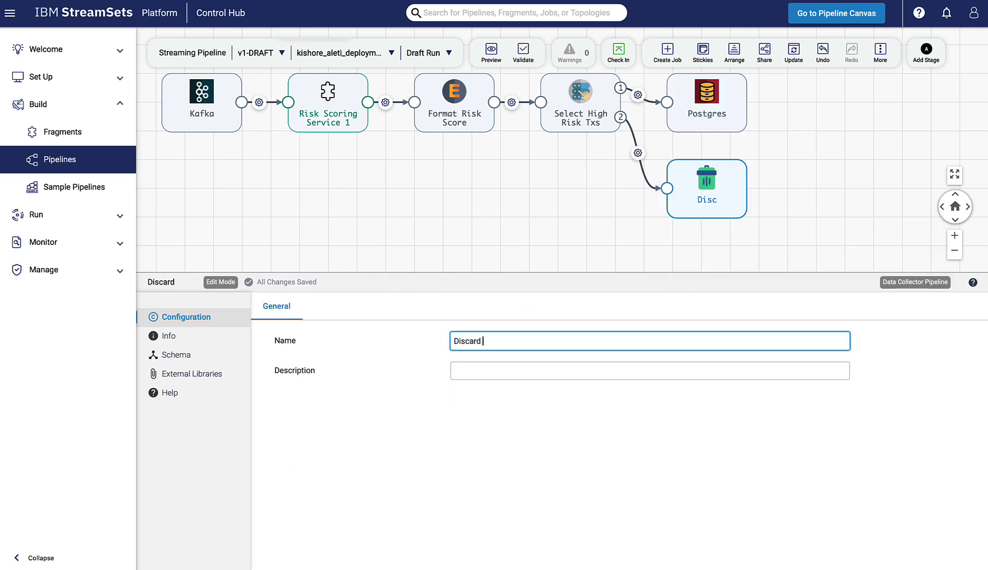
pyautogui.write('Low Risk Txs')
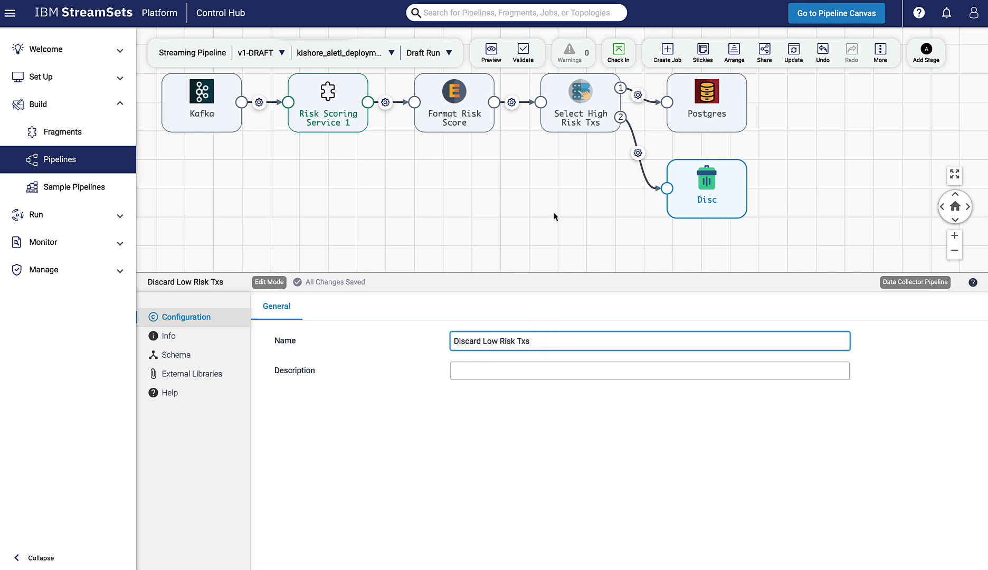
pyautogui.click(523, 53)
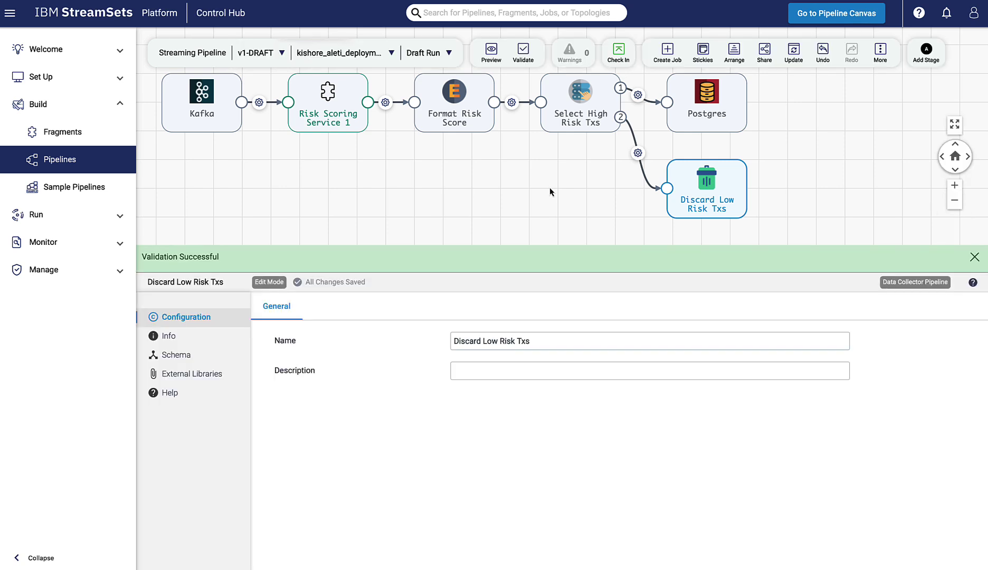
# Start a draft run, then stop it after about 24,900 records are processed
pyautogui.click(447, 53)
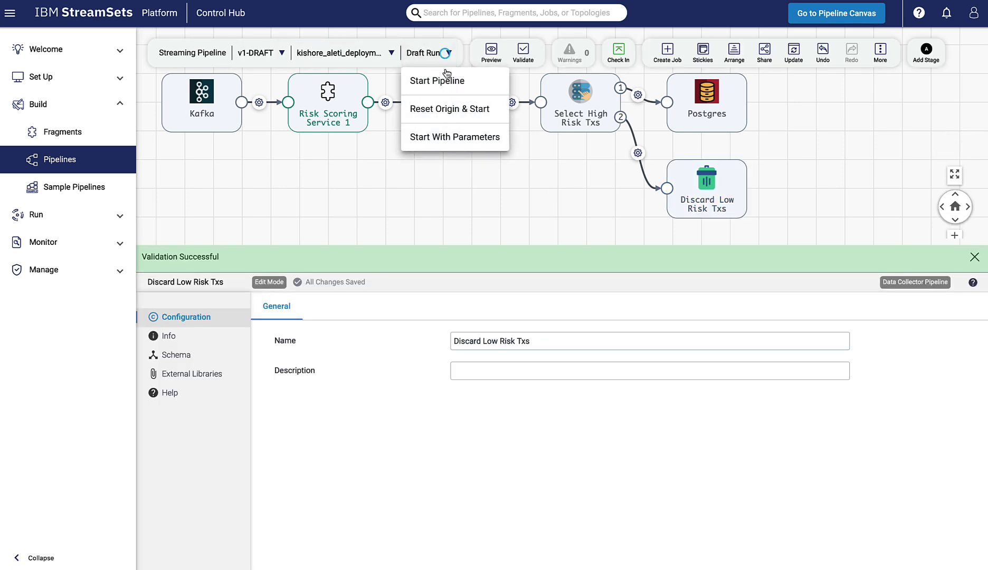
pyautogui.click(437, 80)
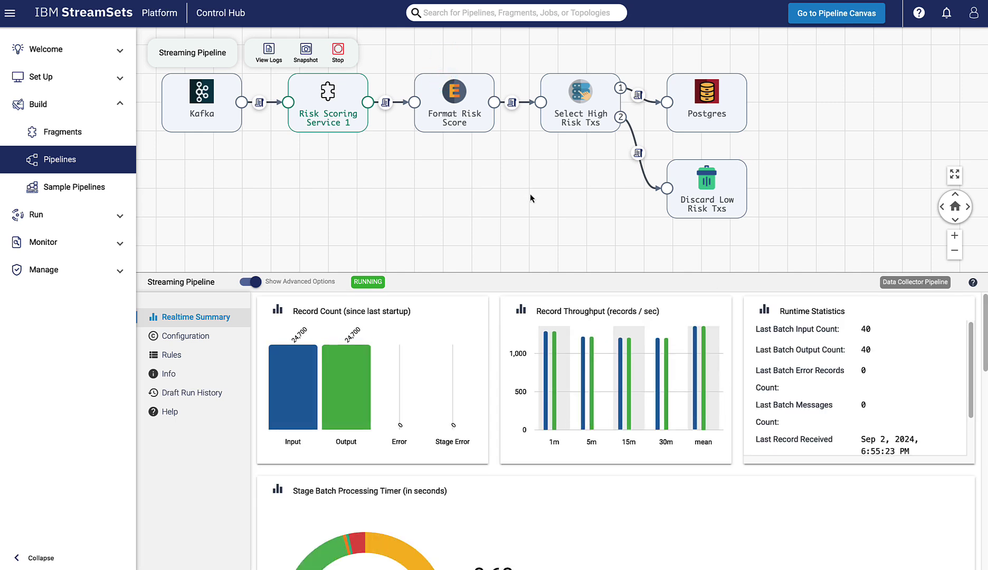
pyautogui.click(338, 53)
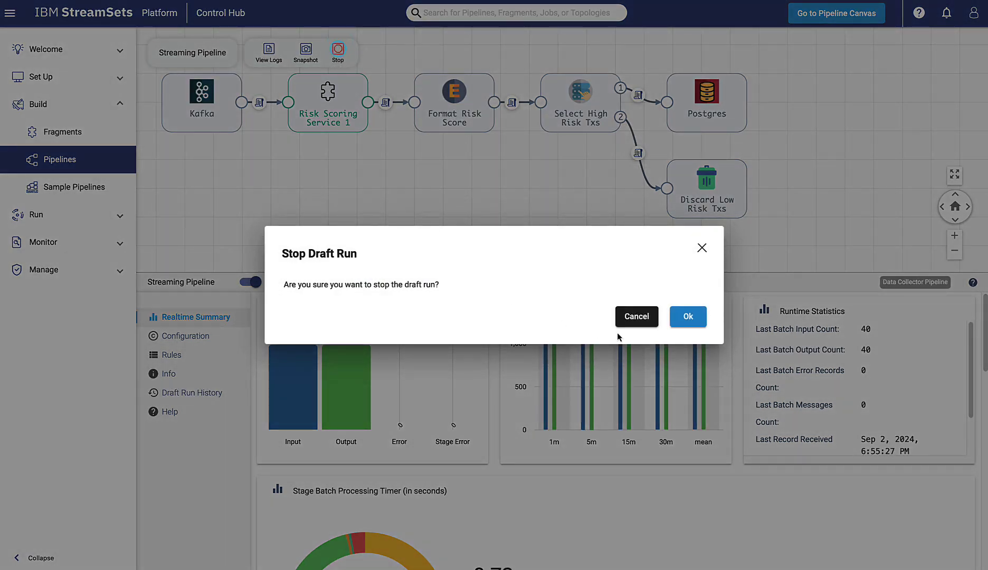
pyautogui.click(686, 317)
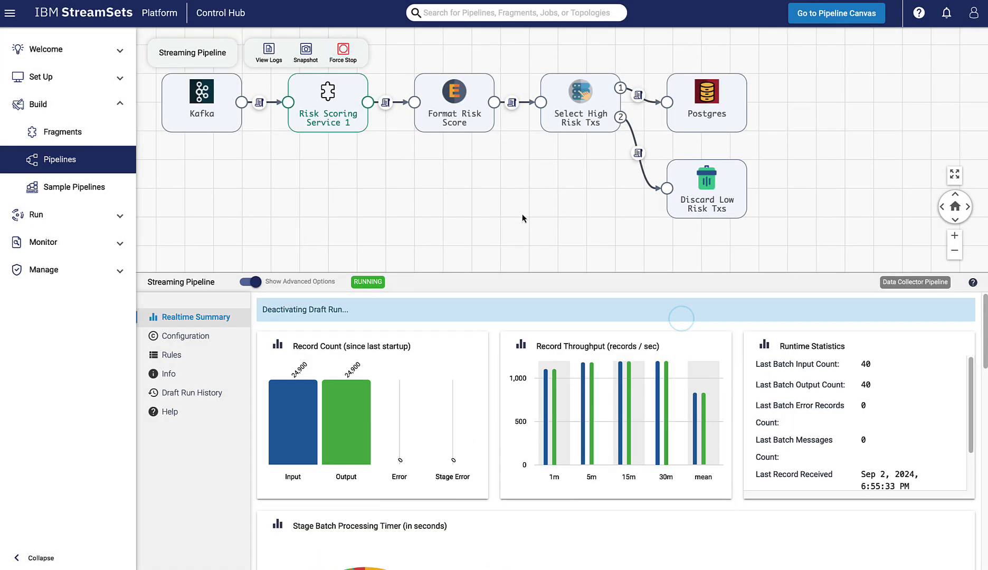
# Add a Local FS stage named Datalake (Parquet), fed by Format Risk Score
pyautogui.click(926, 51)
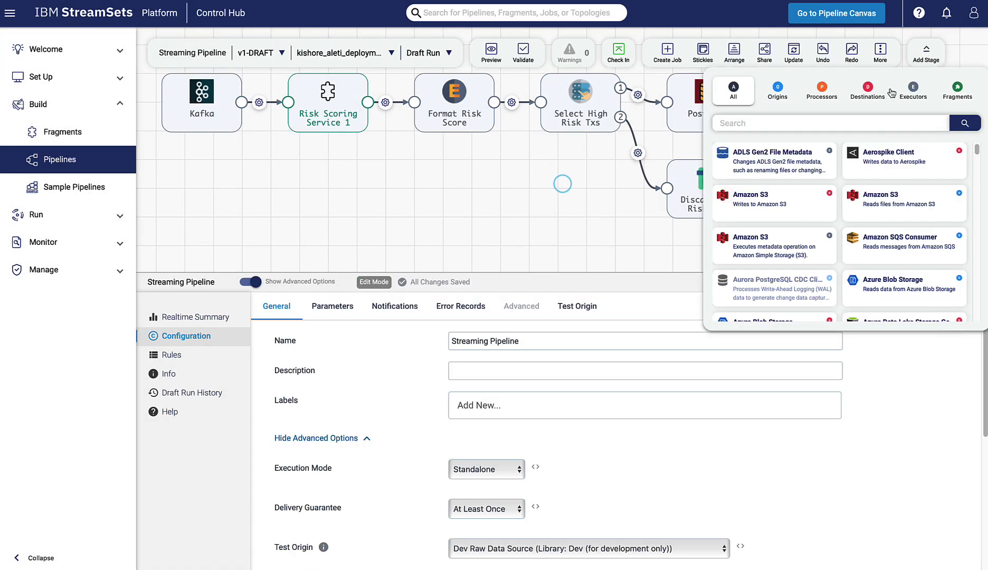
pyautogui.write('local')
pyautogui.click(776, 156)
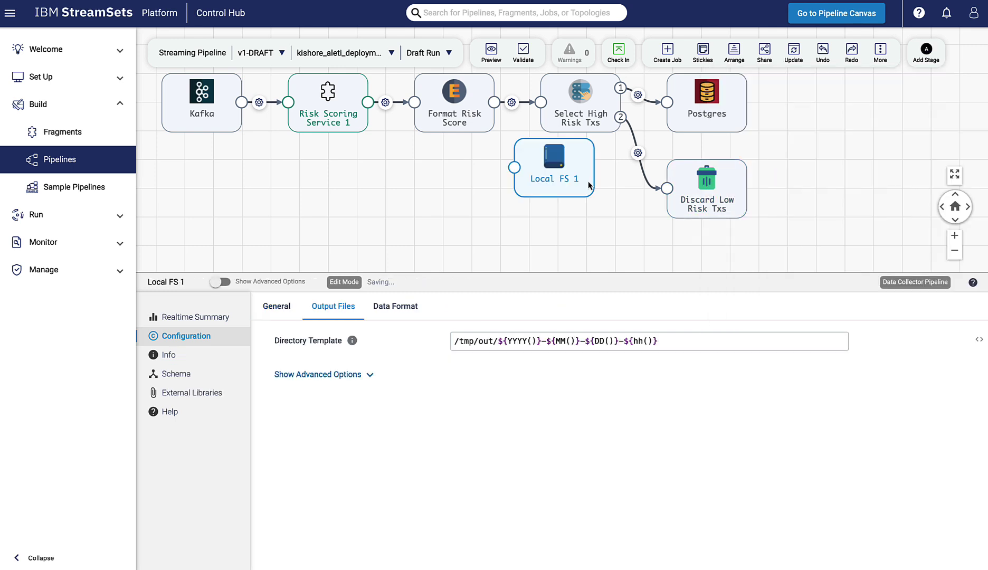
pyautogui.moveTo(582, 174); pyautogui.dragTo(606, 191)
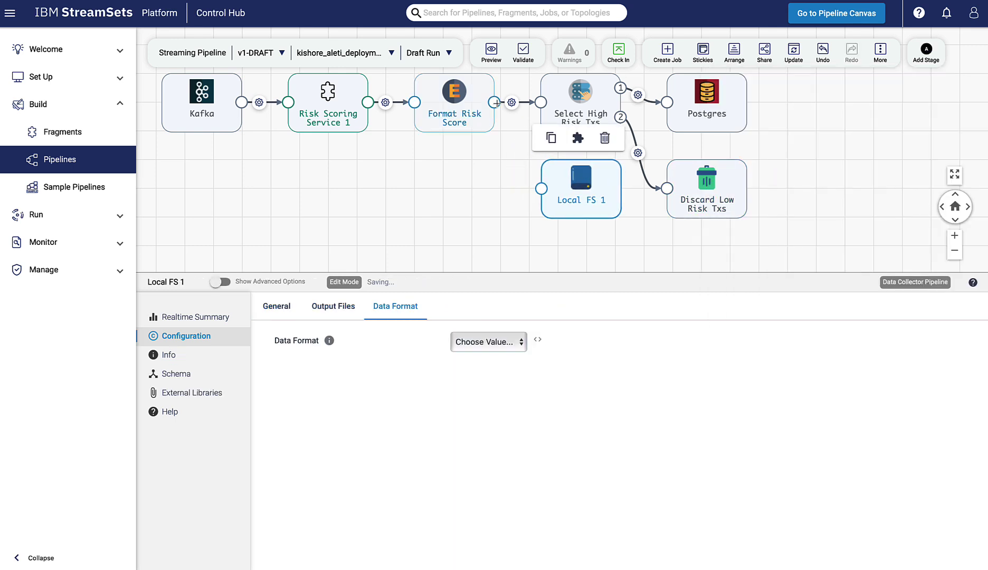
pyautogui.moveTo(493, 102); pyautogui.dragTo(541, 188)
pyautogui.click(276, 306)
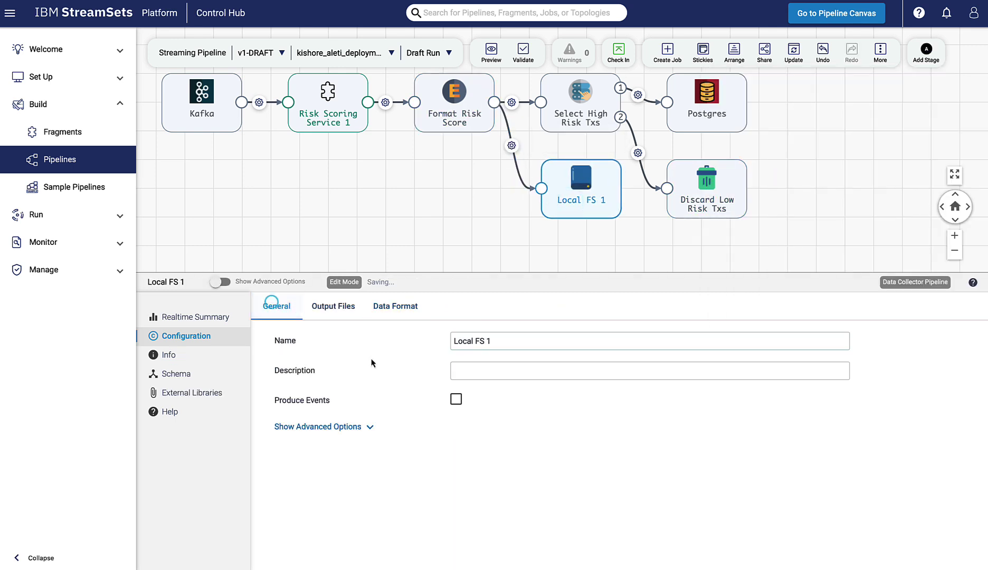
pyautogui.tripleClick(541, 340)
pyautogui.write('Datalake (Parquet)')
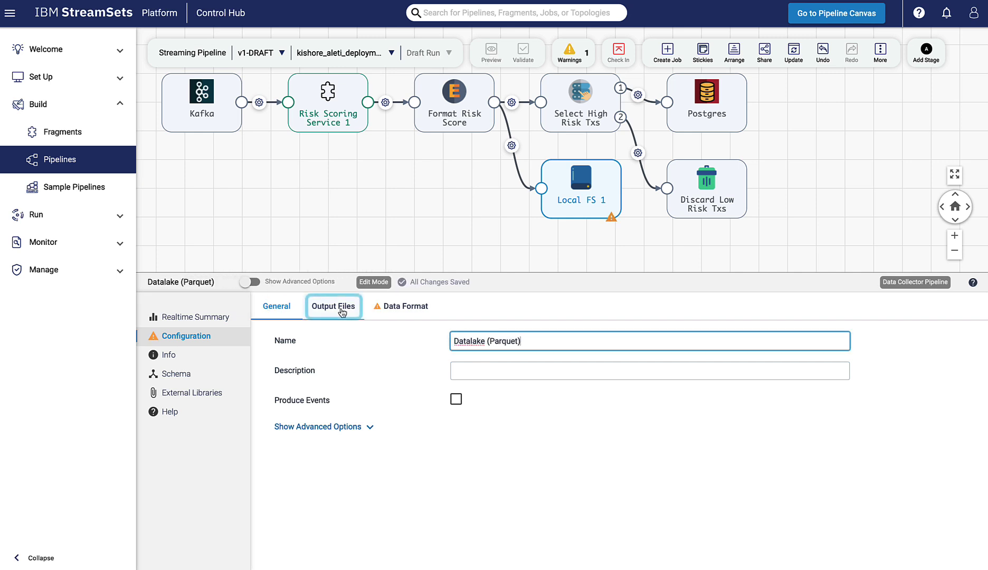
# Write Snappy-compressed Parquet 2.0 files to /tmp/financial_transactions
pyautogui.click(332, 306)
pyautogui.moveTo(479, 340); pyautogui.dragTo(664, 340)
pyautogui.write('financial_transactions')
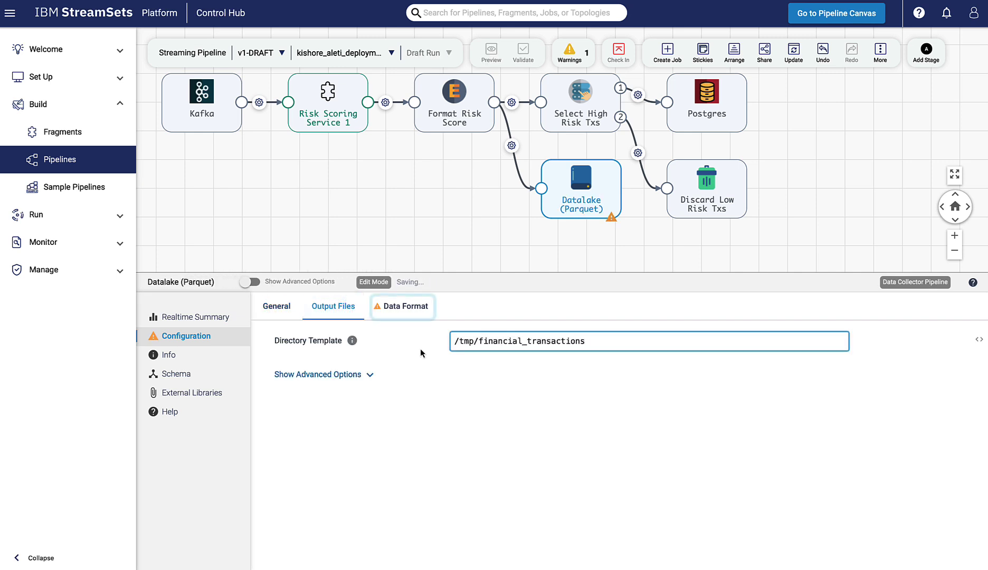
pyautogui.click(404, 306)
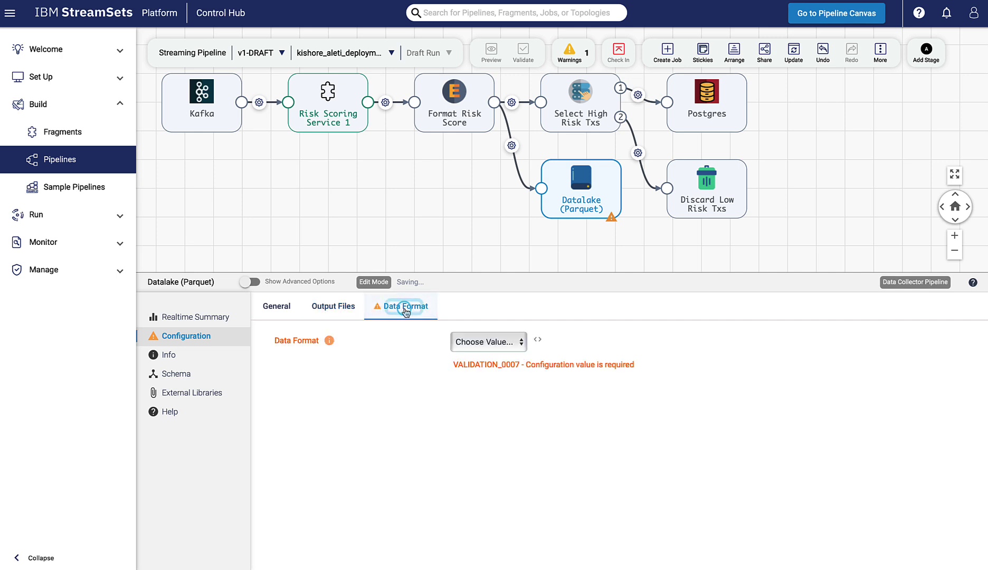
pyautogui.click(487, 345)
pyautogui.click(481, 405)
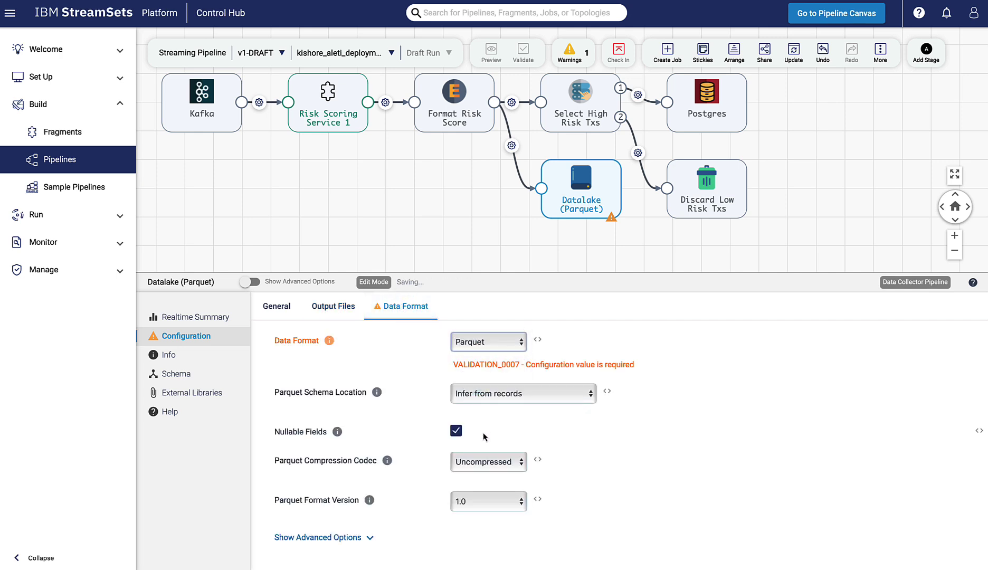
pyautogui.click(487, 462)
pyautogui.click(479, 500)
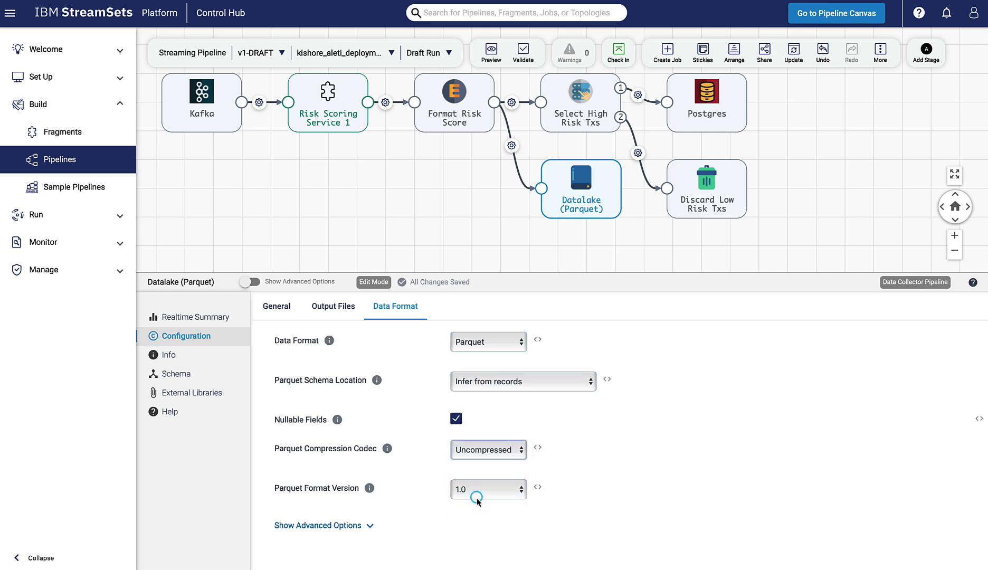
pyautogui.click(477, 494)
pyautogui.click(460, 500)
pyautogui.click(428, 53)
# Launch a new draft run of the six-stage pipeline via Start Pipeline
pyautogui.click(444, 79)
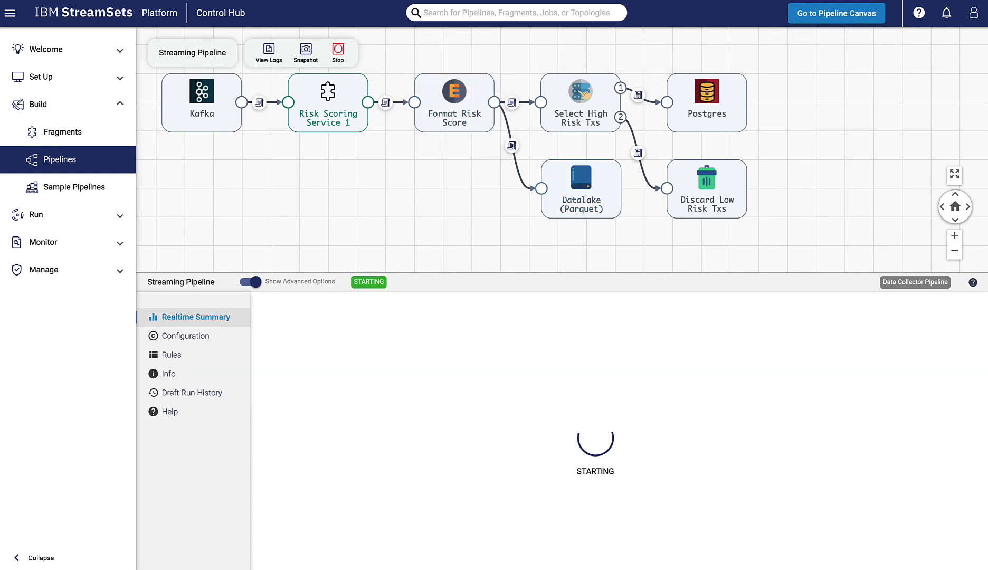